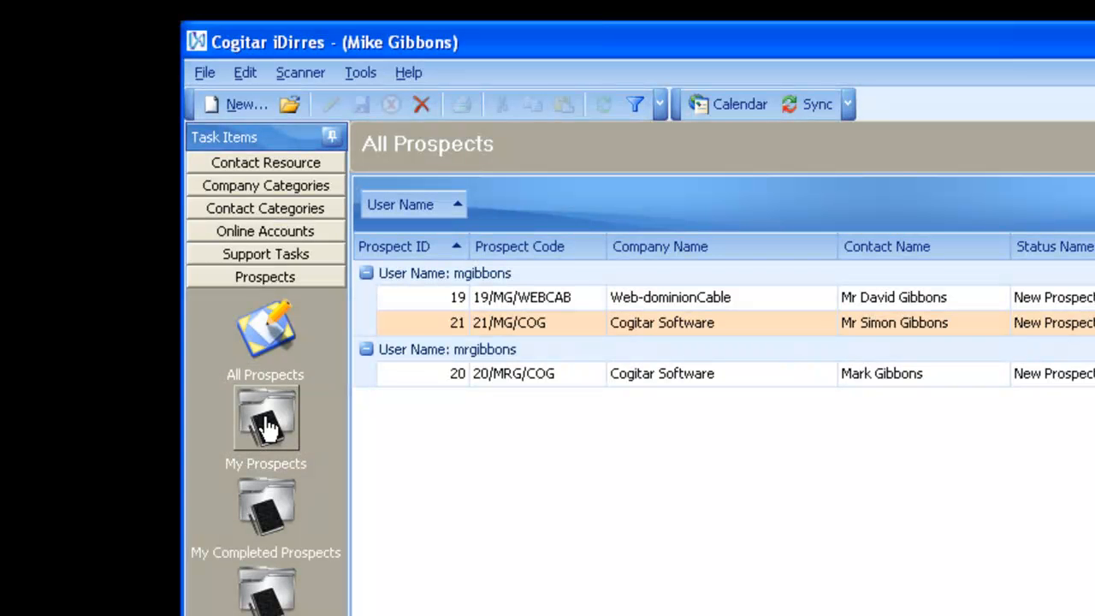
- Compare the All Prospects list with the My Prospects list, finishing on My Prospects
{"action": "left_click", "coordinate": [268, 426]}
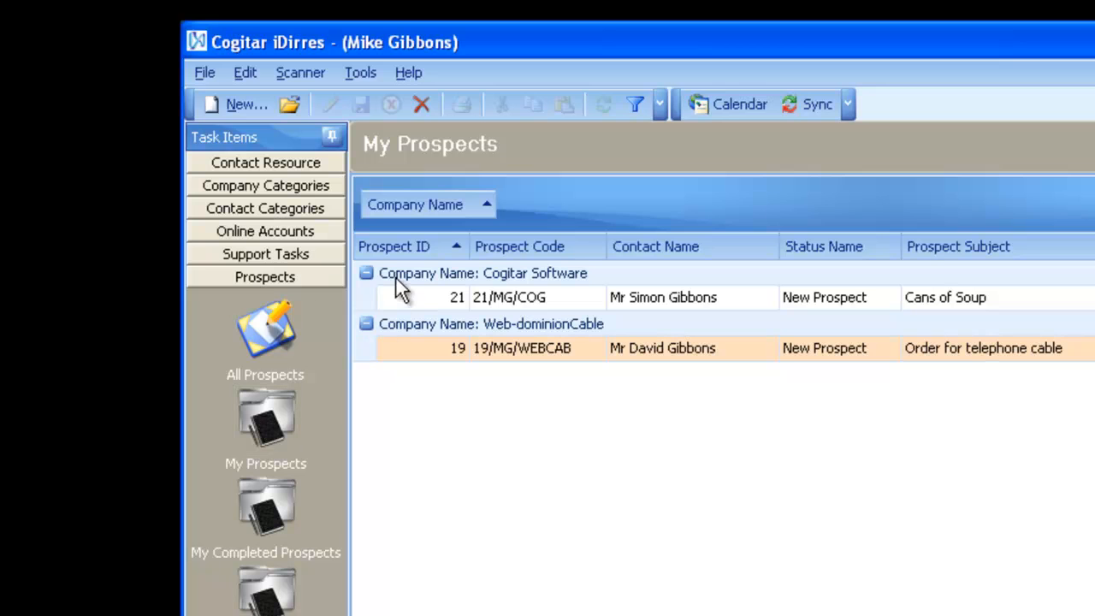
{"action": "left_click", "coordinate": [267, 330]}
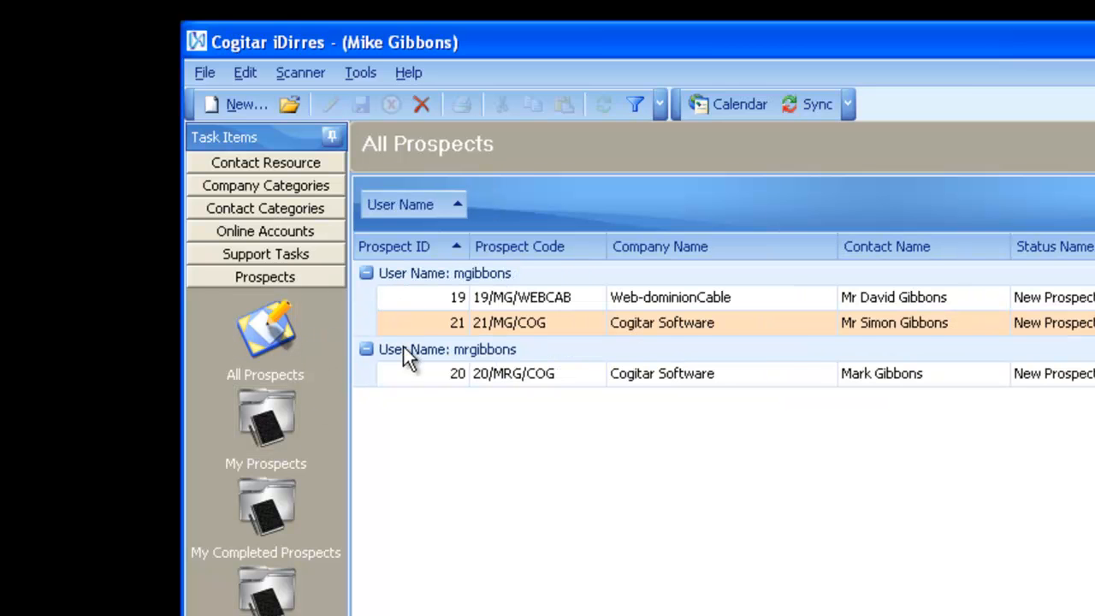
{"action": "left_click", "coordinate": [262, 417]}
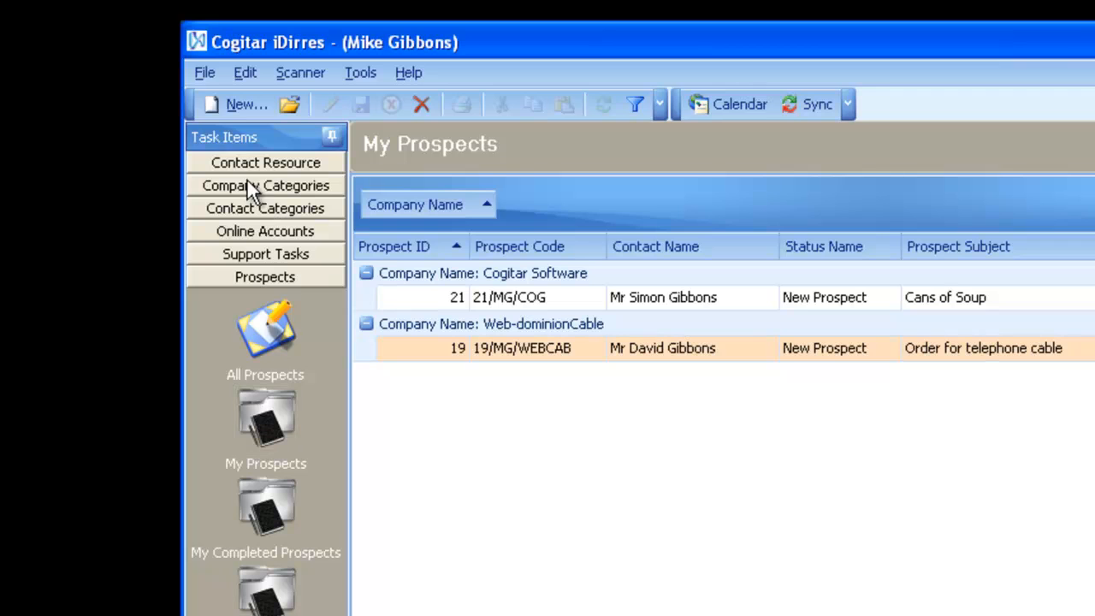
- Create a new prospect and set its company to Cogitar Software by searching the contact resources for "cogitar"
{"action": "left_click", "coordinate": [238, 105]}
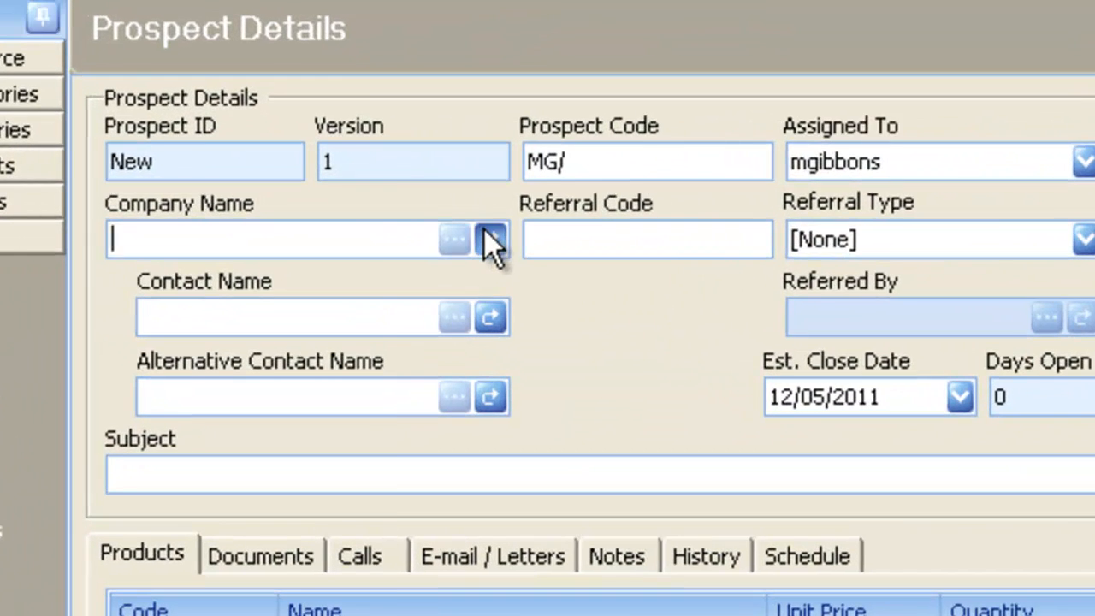
{"action": "left_click", "coordinate": [417, 189]}
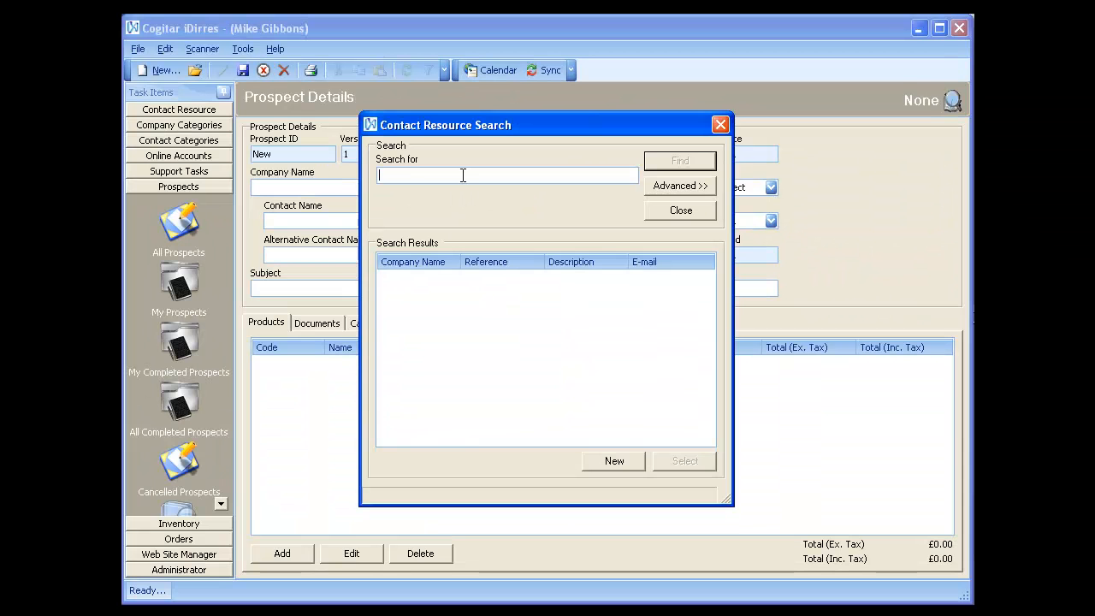
{"action": "type", "text": "cogitar"}
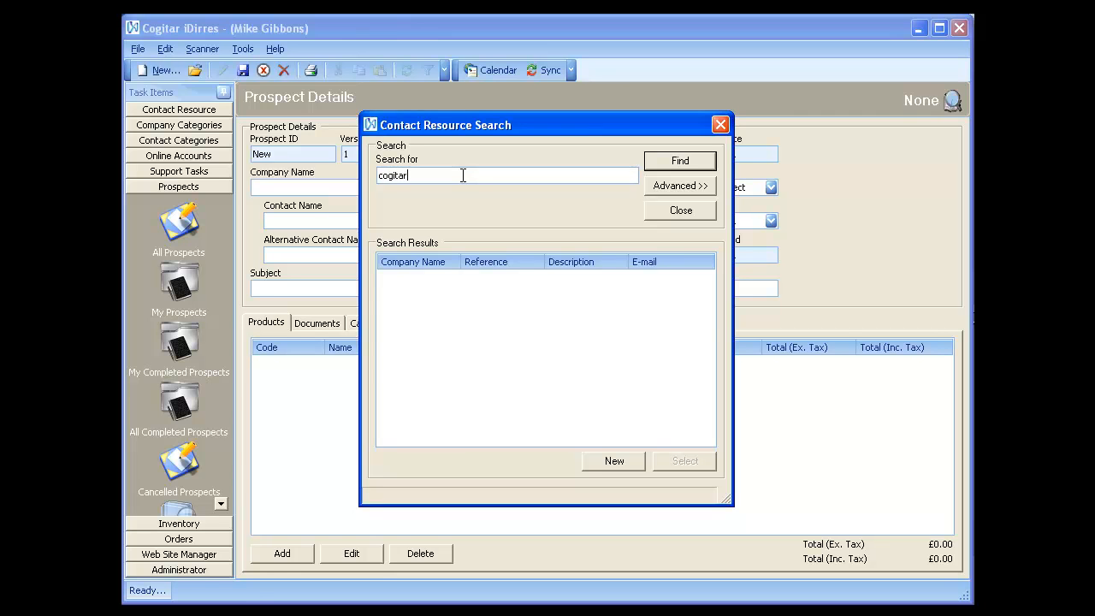
{"action": "key", "text": "Return"}
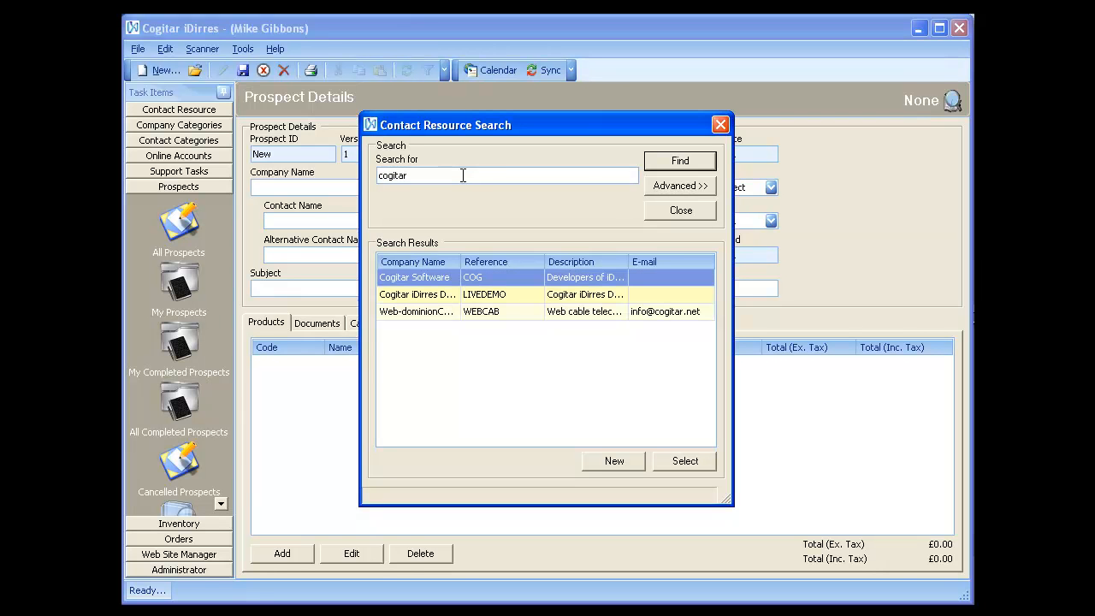
{"action": "double_click", "coordinate": [438, 279]}
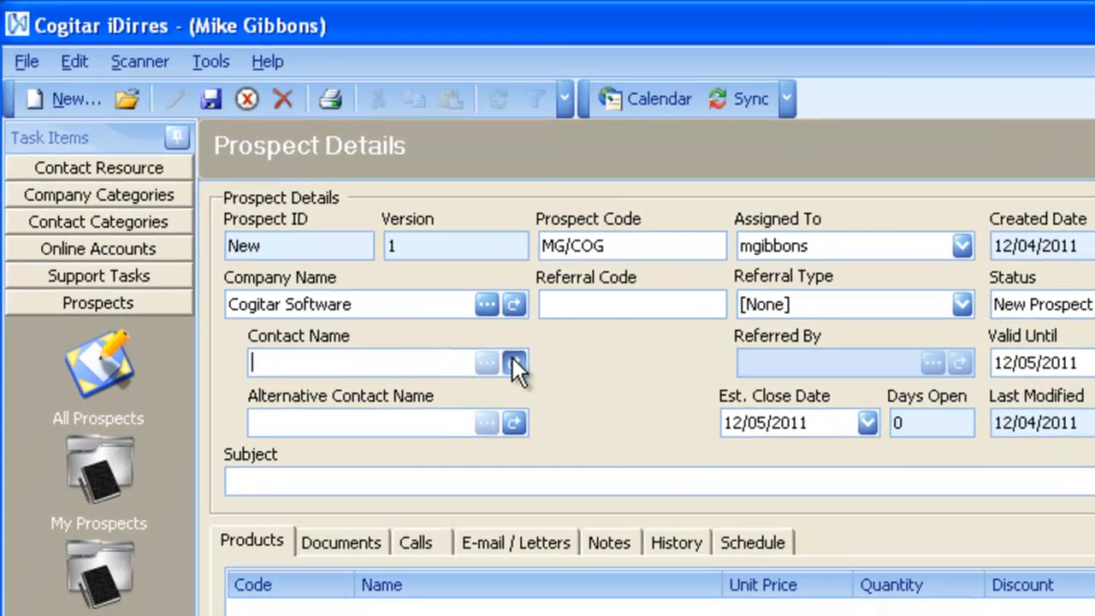
- Set the prospect's contact name to the company's Software Manager
{"action": "left_click", "coordinate": [525, 374]}
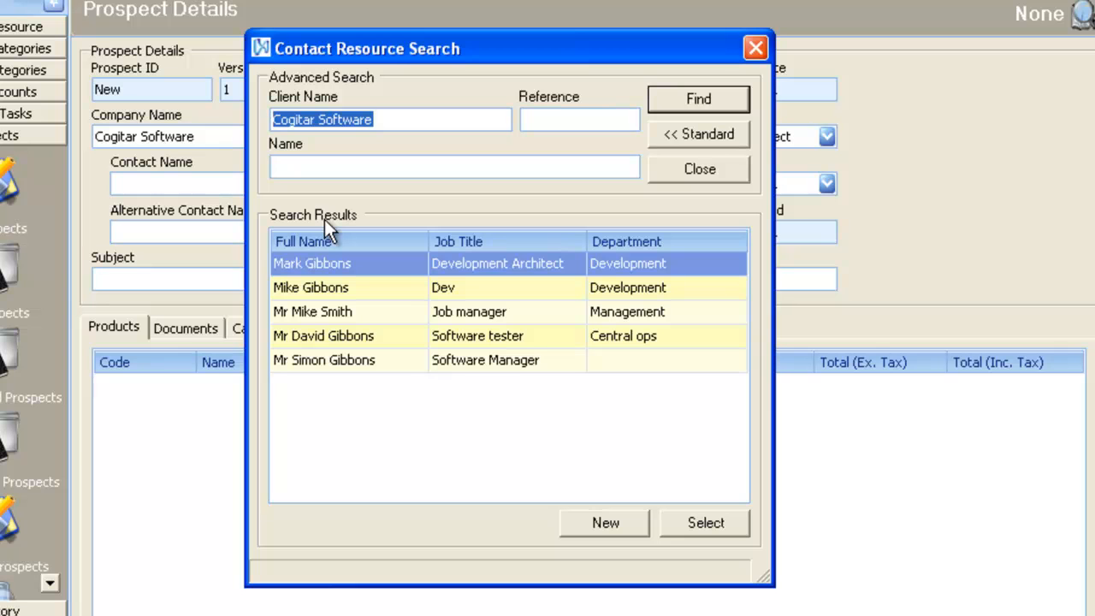
{"action": "left_click", "coordinate": [338, 356]}
{"action": "double_click", "coordinate": [338, 356]}
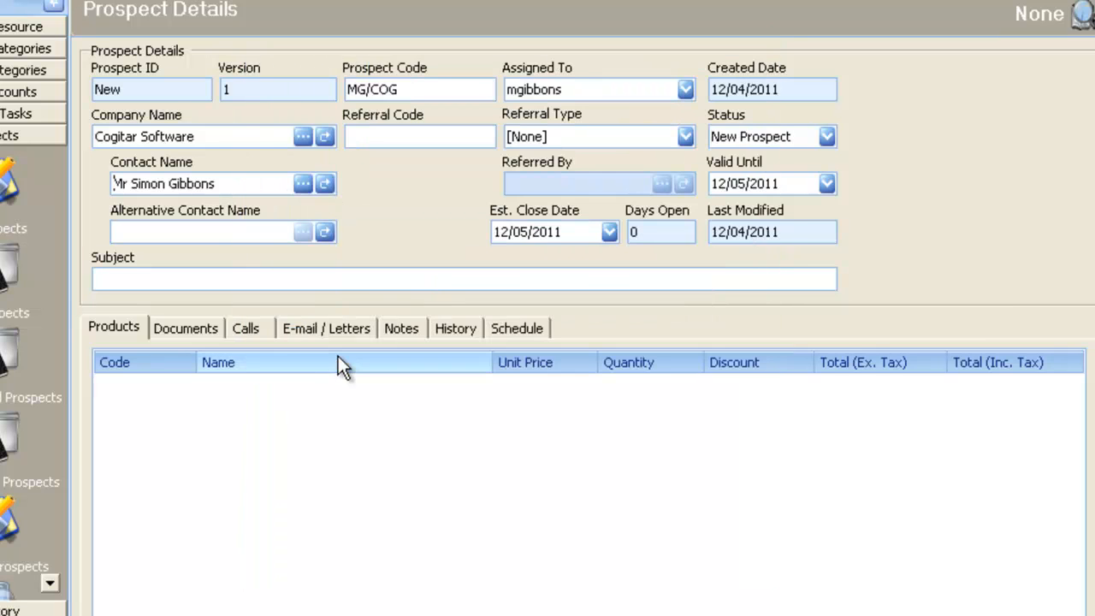
- Look at the blank new-contact form, cancel it, and set the alternative contact to the company's Development Architect
{"action": "left_click", "coordinate": [325, 233]}
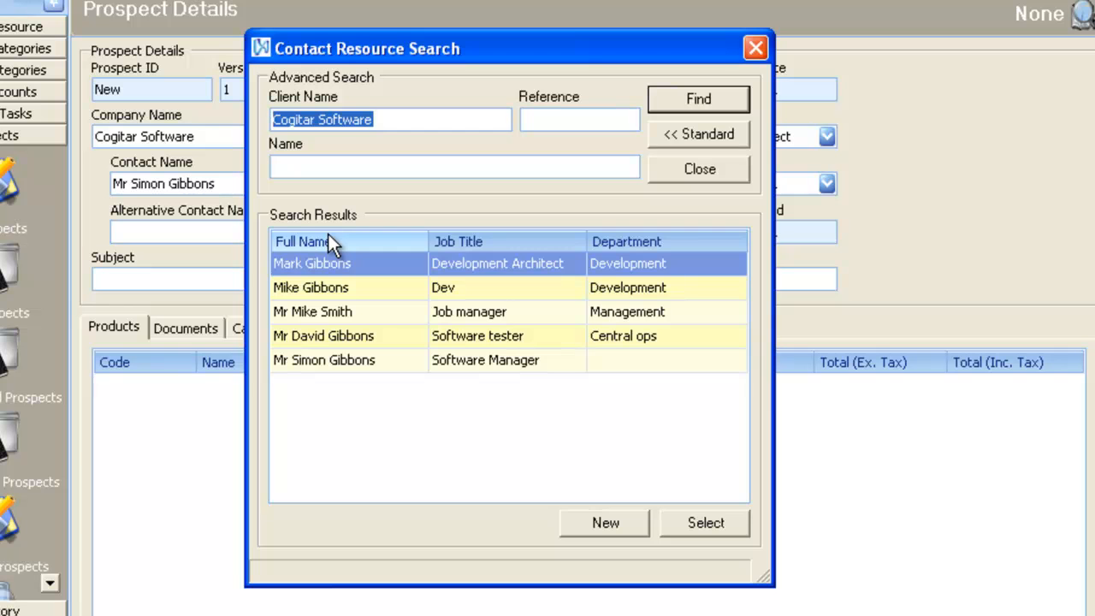
{"action": "left_click", "coordinate": [602, 521]}
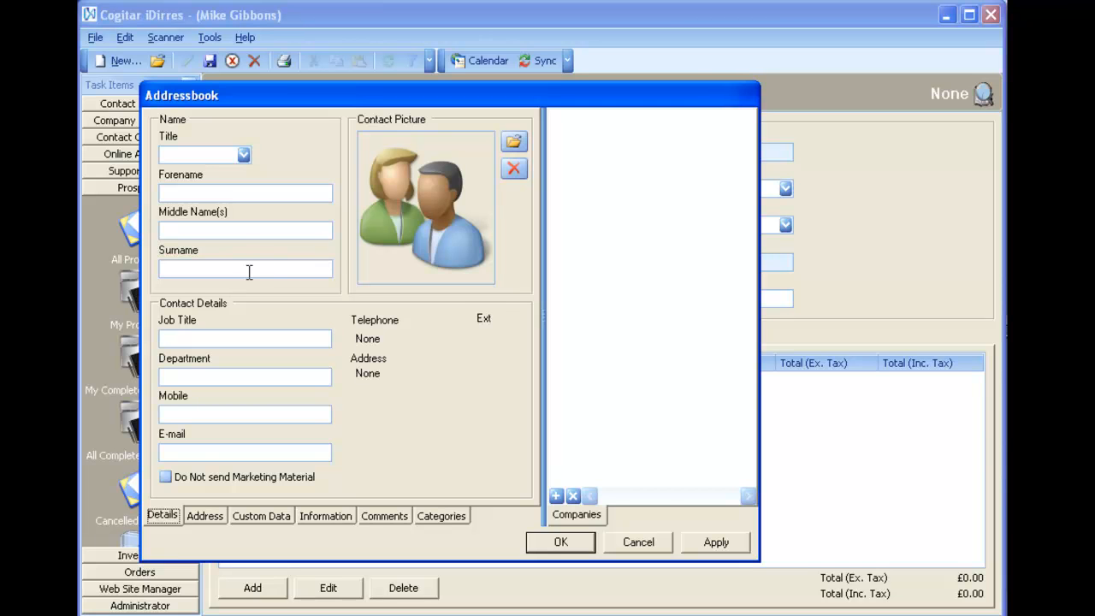
{"action": "left_click", "coordinate": [650, 540]}
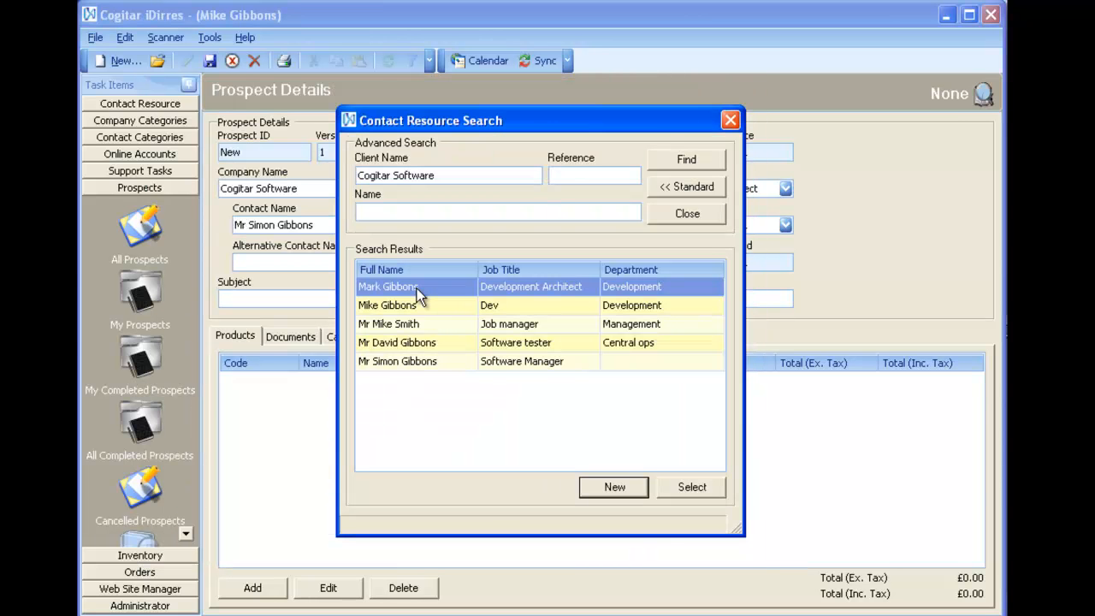
{"action": "double_click", "coordinate": [417, 288]}
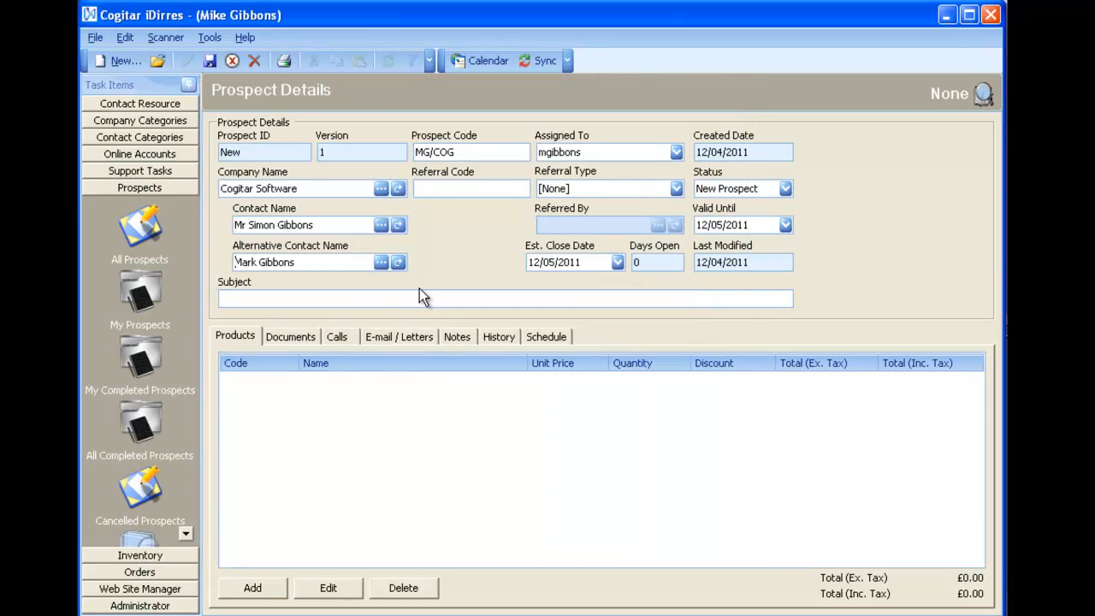
- Enter "Cans of Soup for meeting 12/01/2011" as the prospect's subject
{"action": "left_click", "coordinate": [339, 300]}
{"action": "type", "text": "Cansd of Soup"}
{"action": "left_click", "coordinate": [249, 299]}
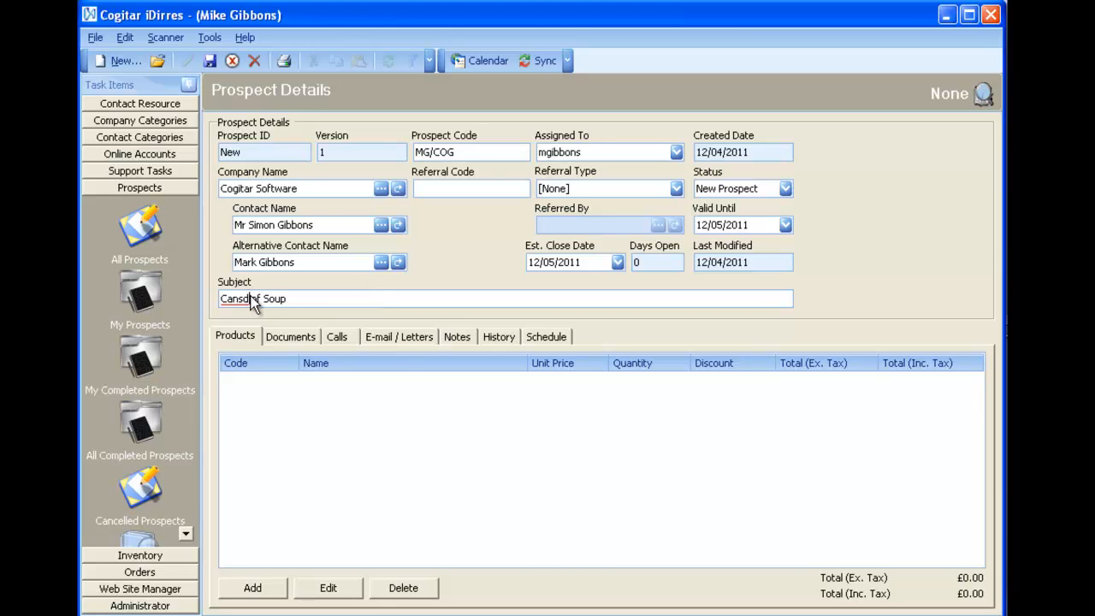
{"action": "key", "text": "BackSpace"}
{"action": "left_click", "coordinate": [308, 301]}
{"action": "type", "text": "for meeting n"}
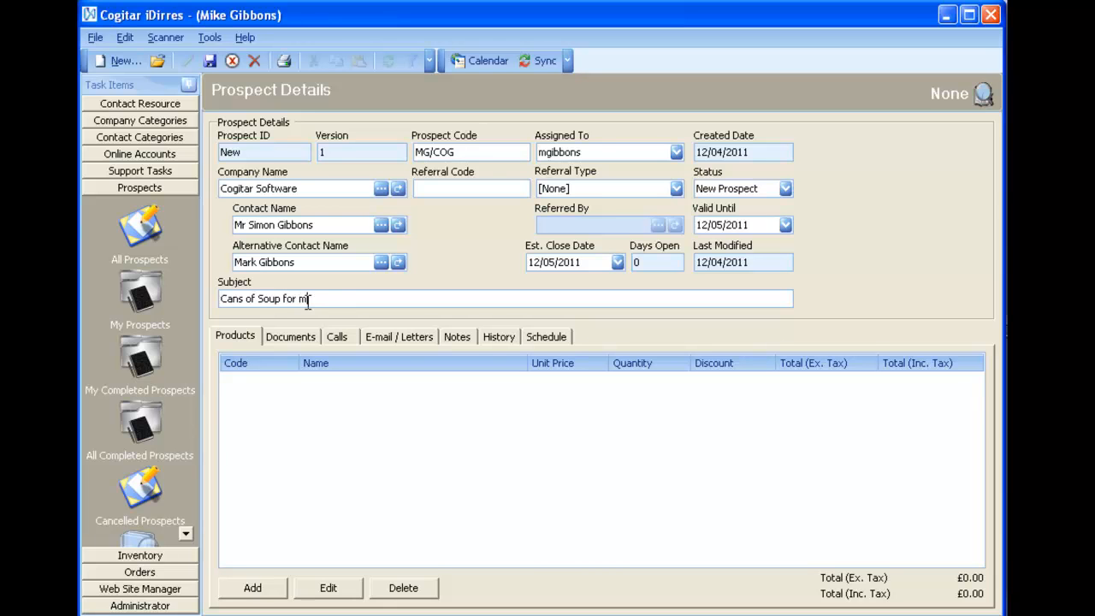
{"action": "key", "text": "BackSpace"}
{"action": "type", "text": "12/01/2011"}
- Enter the referral code 34GHY and set the referral type to Customer
{"action": "left_click", "coordinate": [458, 186]}
{"action": "type", "text": "34GHY"}
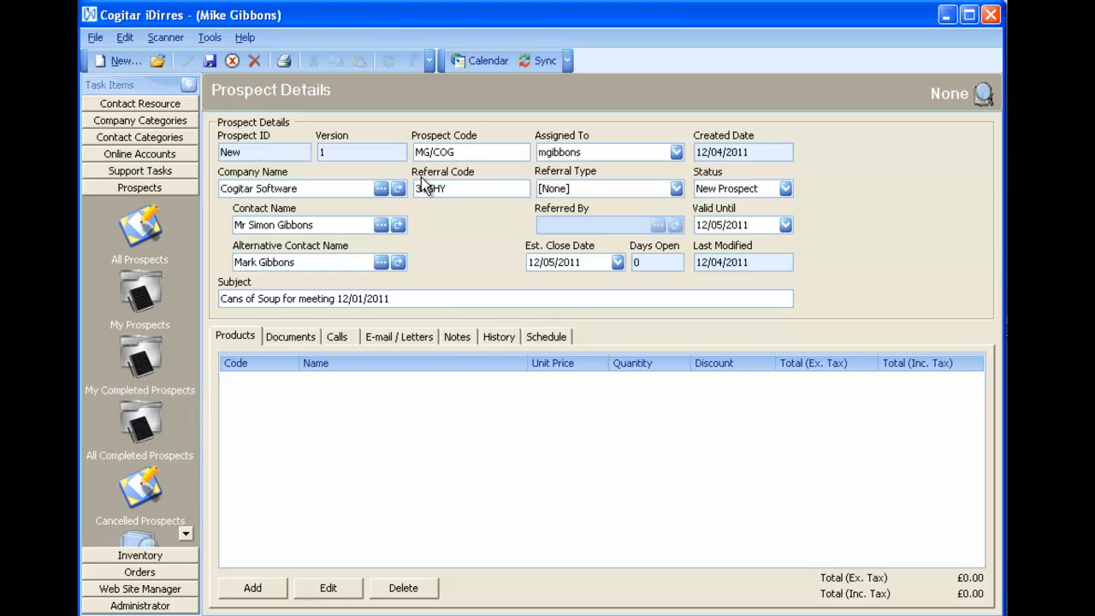
{"action": "left_click", "coordinate": [607, 152]}
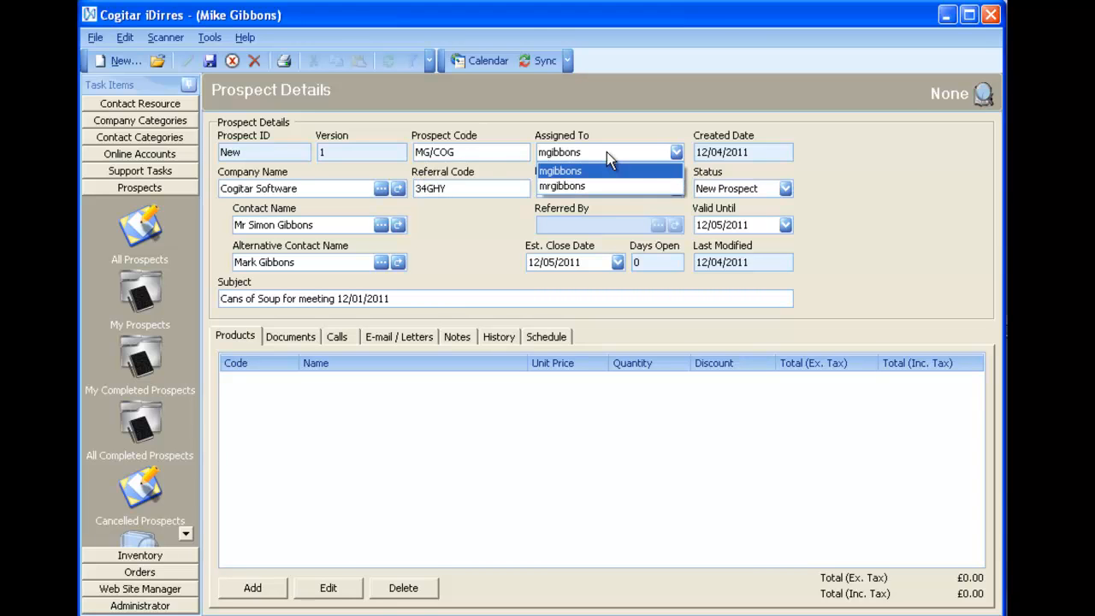
{"action": "left_click", "coordinate": [607, 152]}
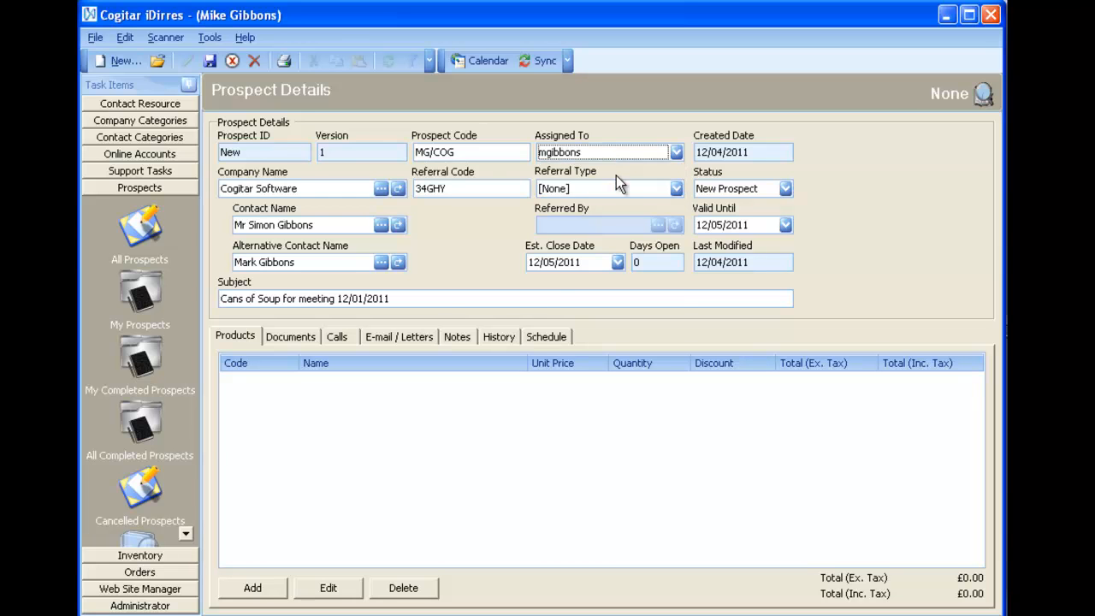
{"action": "left_click", "coordinate": [617, 186]}
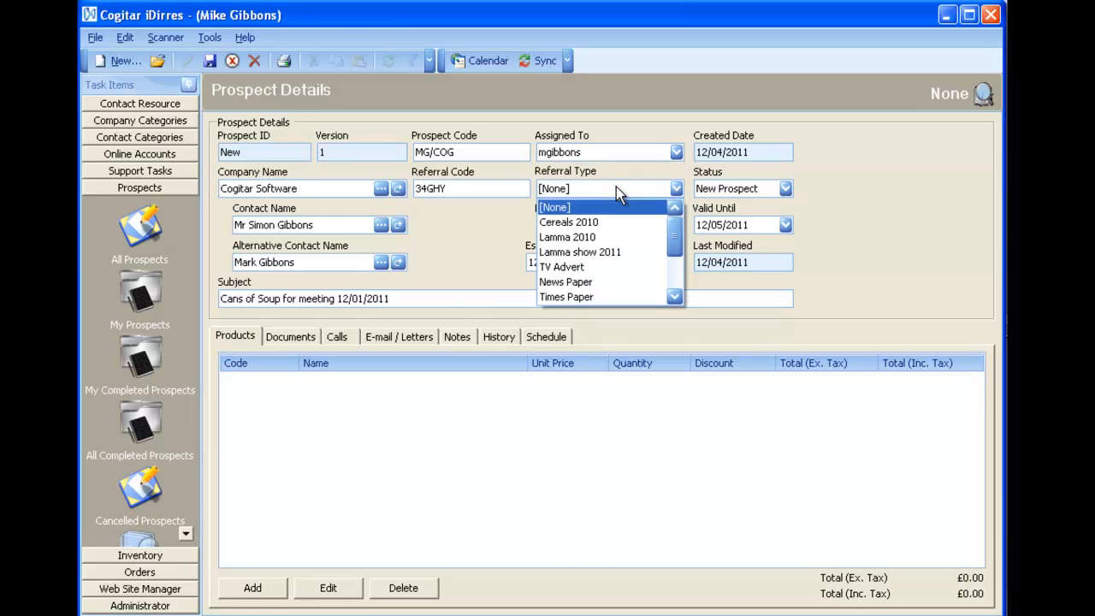
{"action": "left_click", "coordinate": [676, 269]}
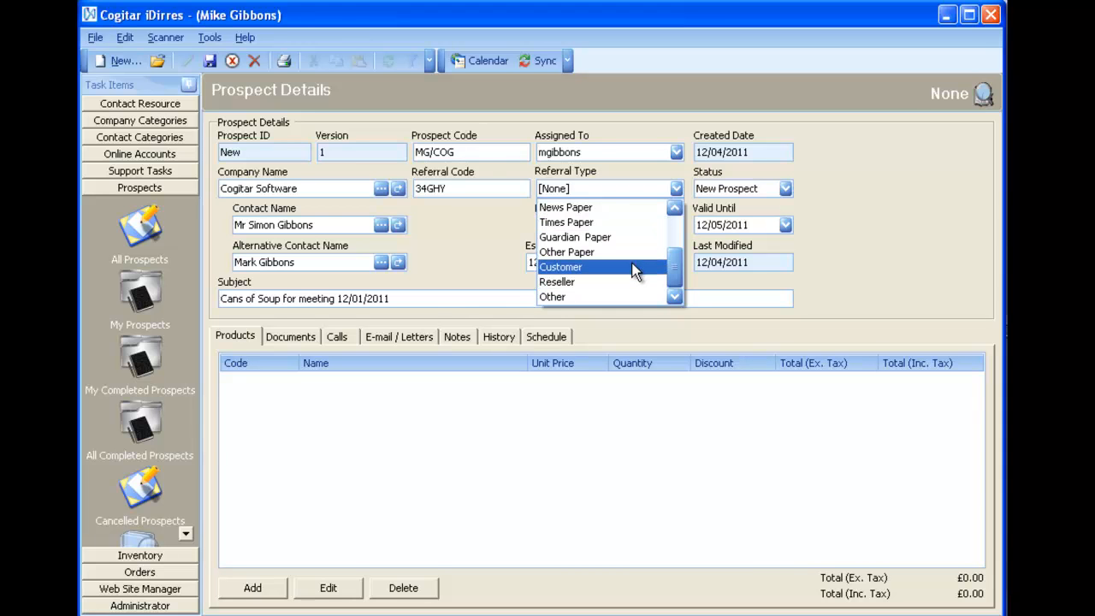
{"action": "left_click", "coordinate": [634, 268]}
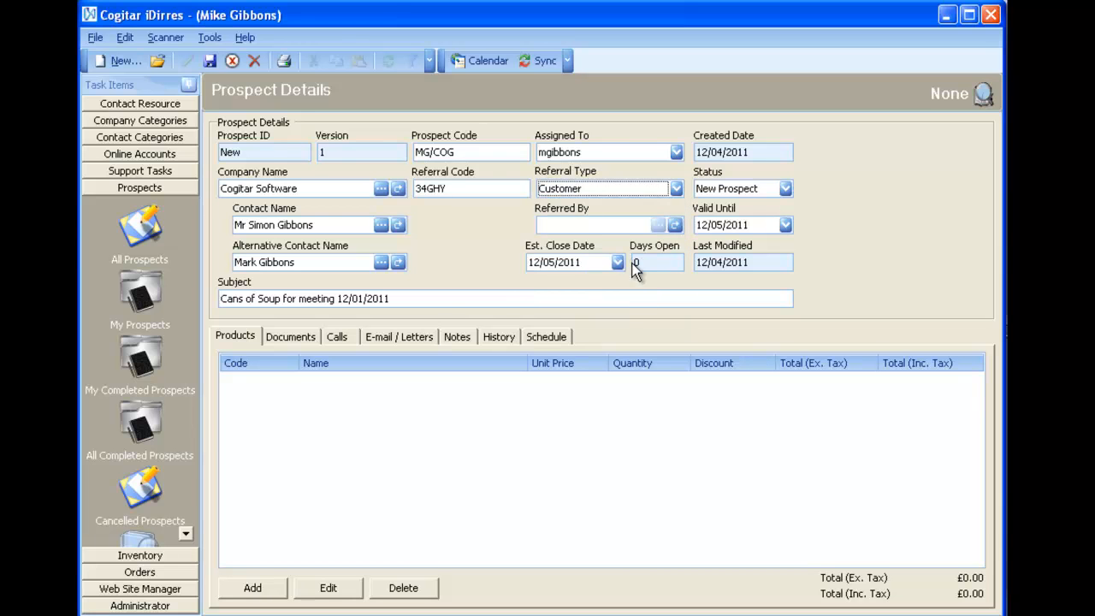
- Search the contacts by first name and set Referred By to the first listed Marketing Manager
{"action": "left_click", "coordinate": [676, 225]}
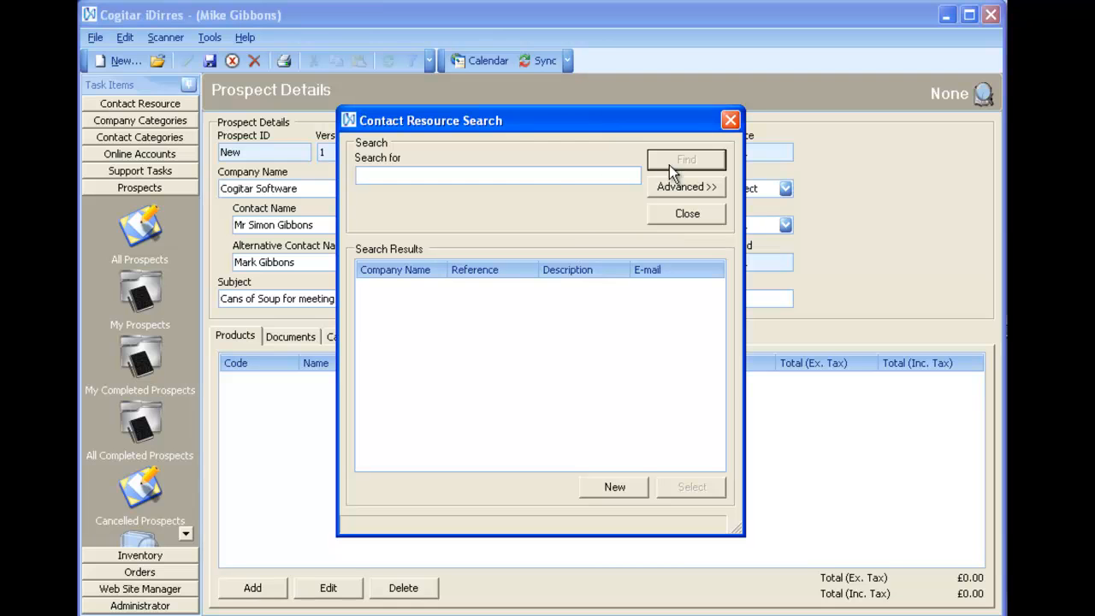
{"action": "type", "text": "mark"}
{"action": "key", "text": "Return"}
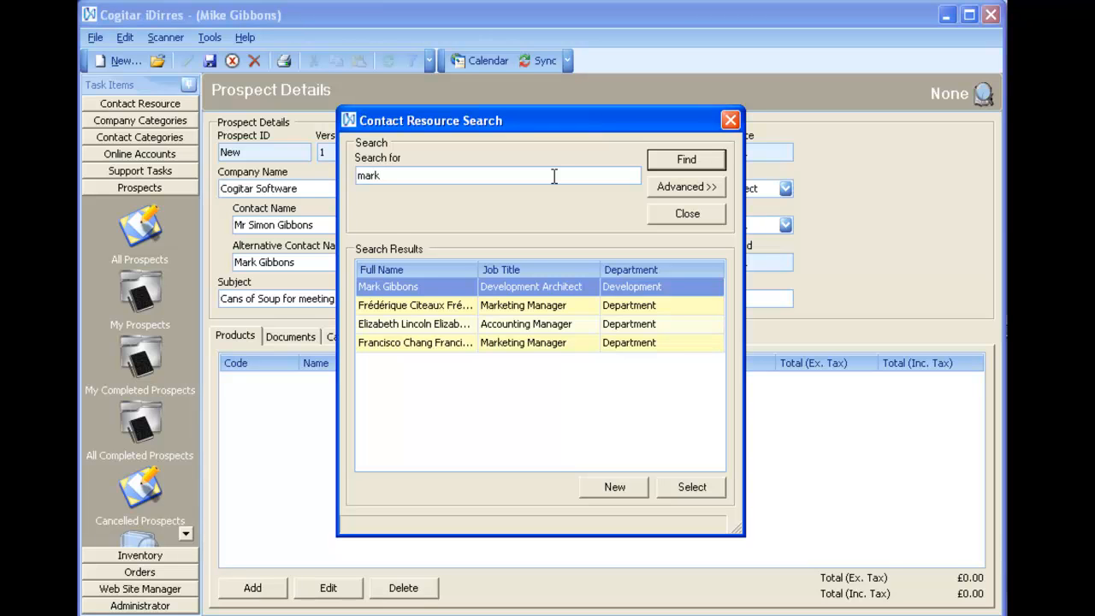
{"action": "double_click", "coordinate": [432, 307]}
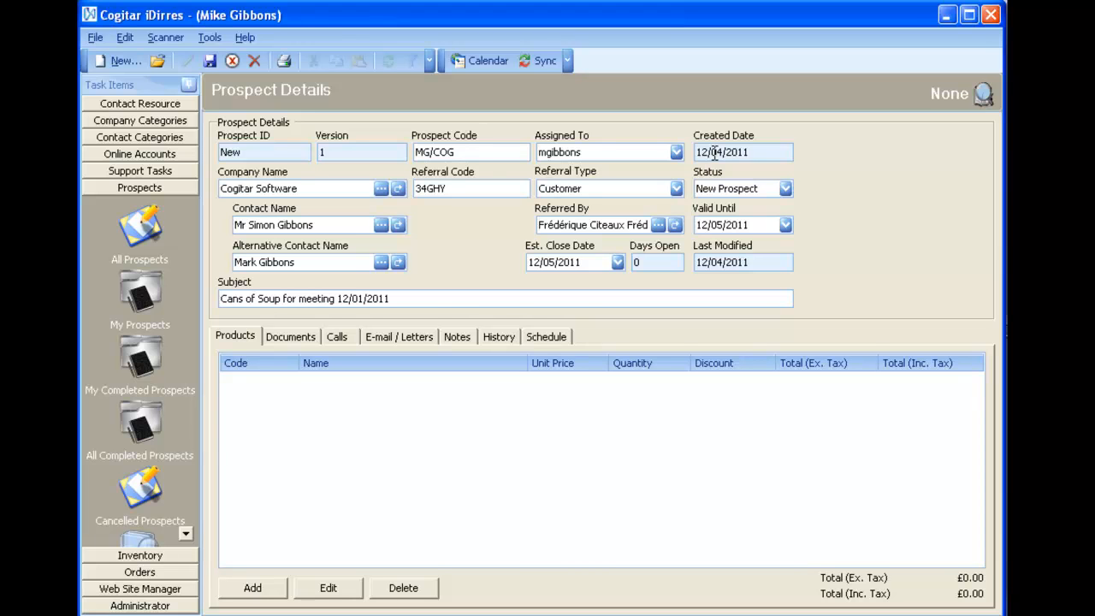
- Review the prospect's status options and set its Valid Until date to 15/04/2011
{"action": "left_click", "coordinate": [732, 189]}
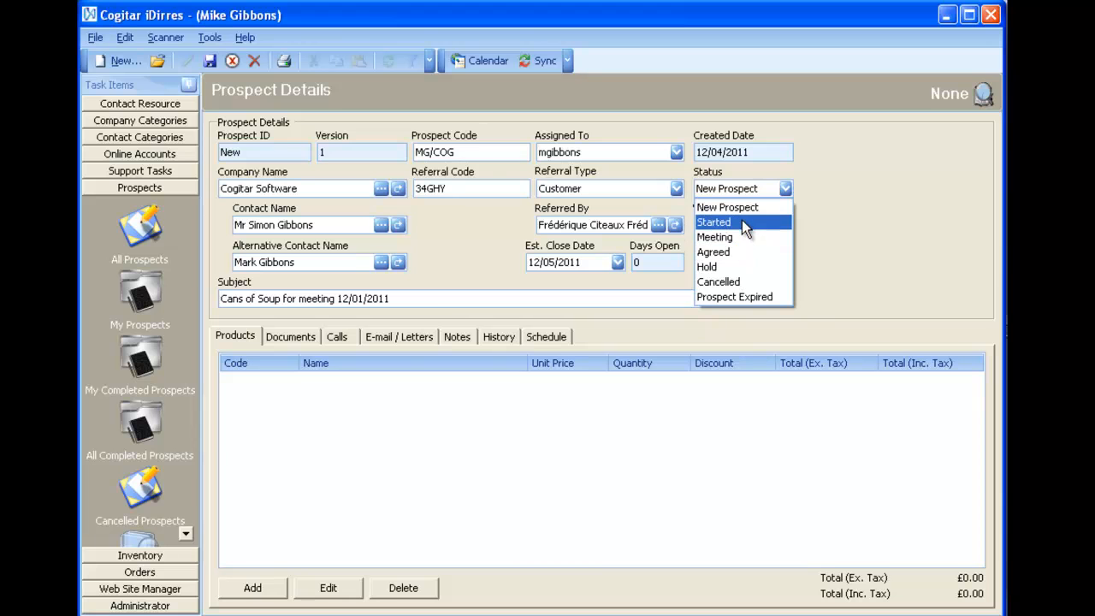
{"action": "left_click", "coordinate": [749, 221]}
{"action": "left_click", "coordinate": [755, 226]}
{"action": "left_click", "coordinate": [785, 226]}
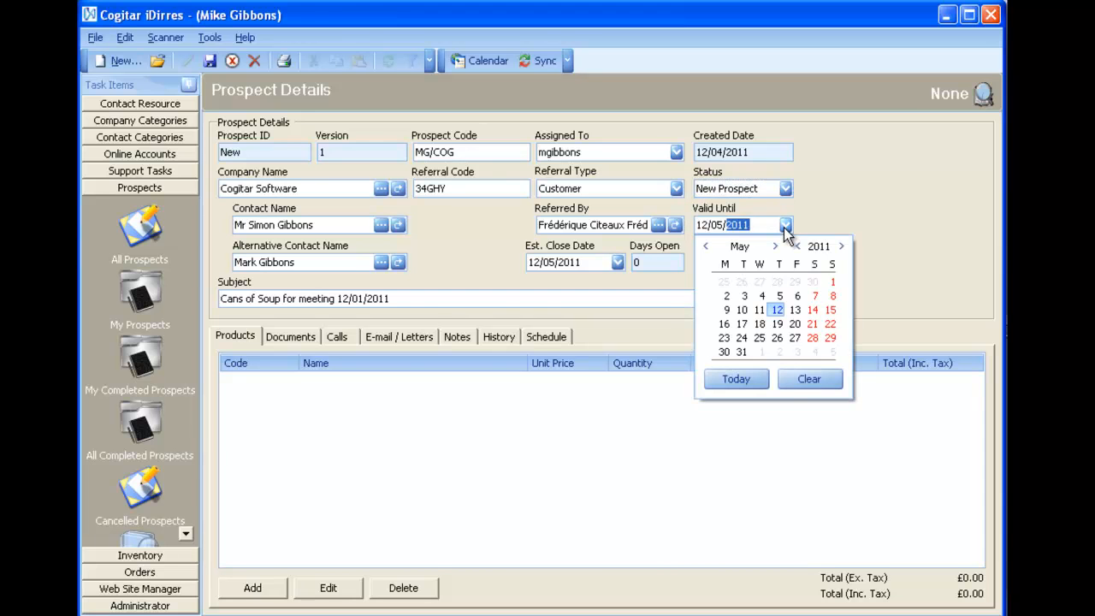
{"action": "left_click", "coordinate": [706, 246]}
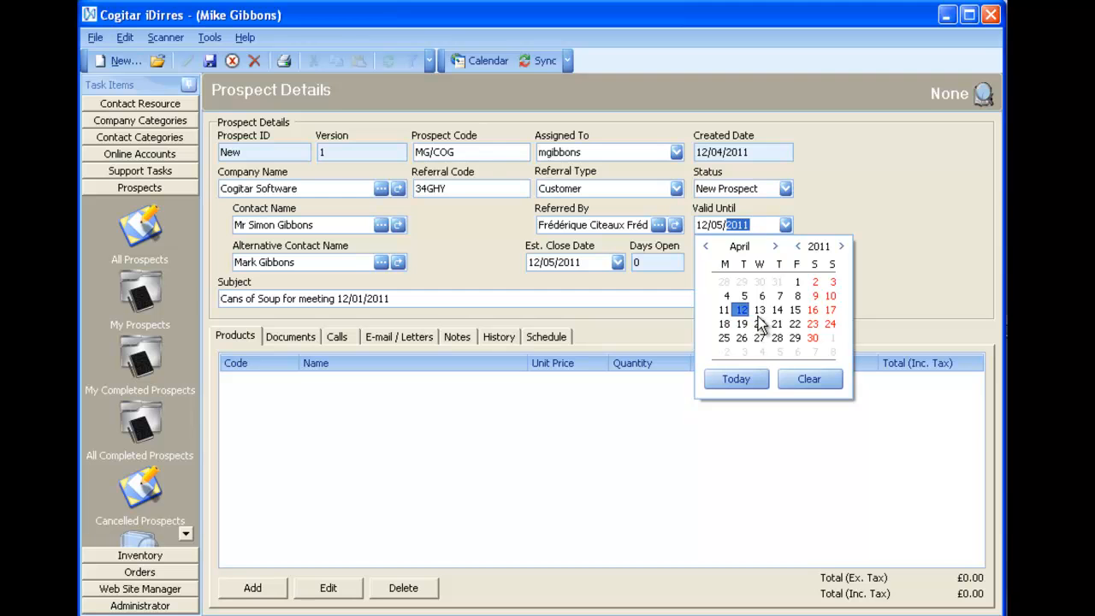
{"action": "left_click", "coordinate": [796, 311]}
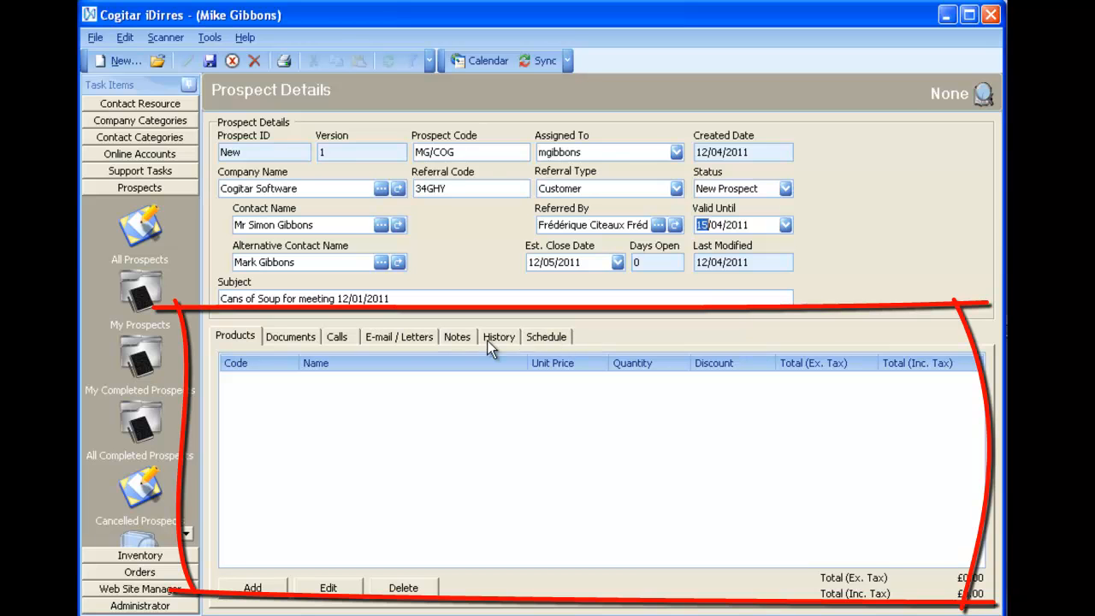
- Start a new product line of type Product and choose inventory item CAN4, Meal in a can
{"action": "left_click", "coordinate": [252, 596]}
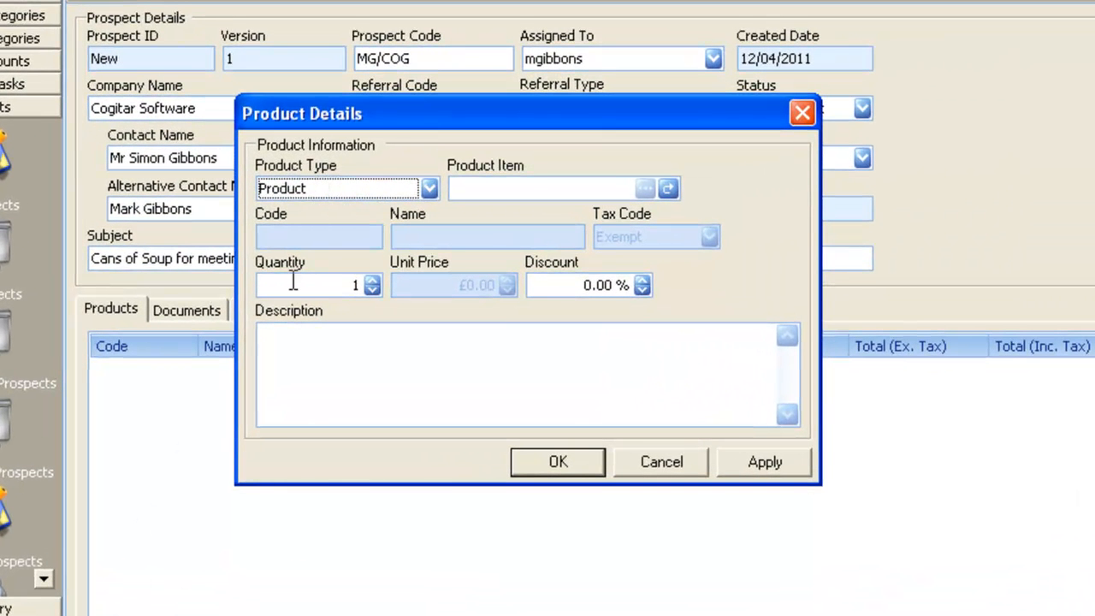
{"action": "left_click", "coordinate": [430, 186]}
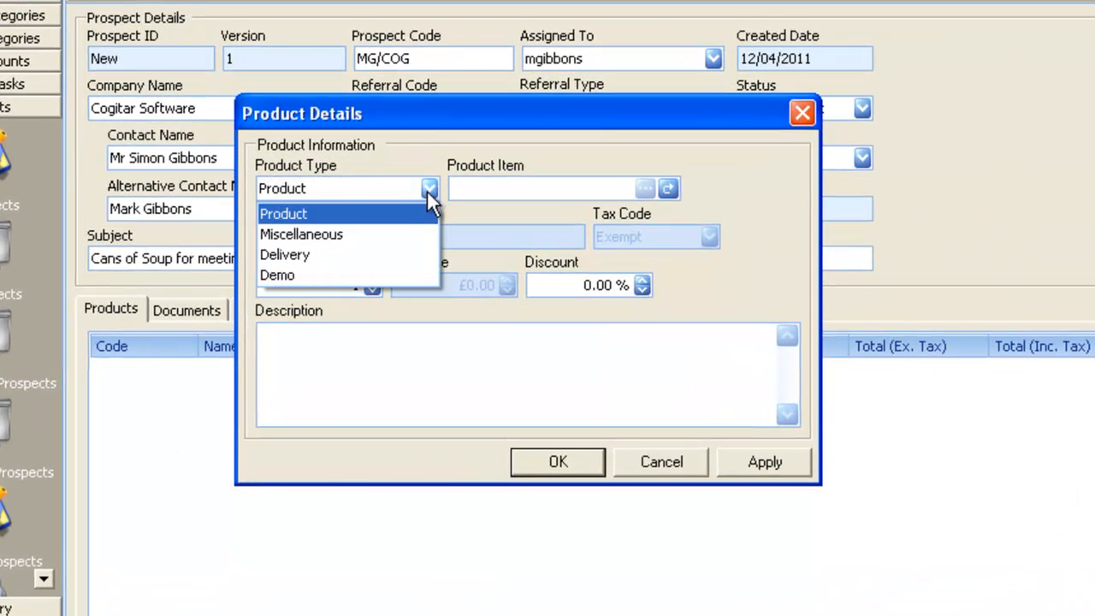
{"action": "left_click", "coordinate": [354, 211]}
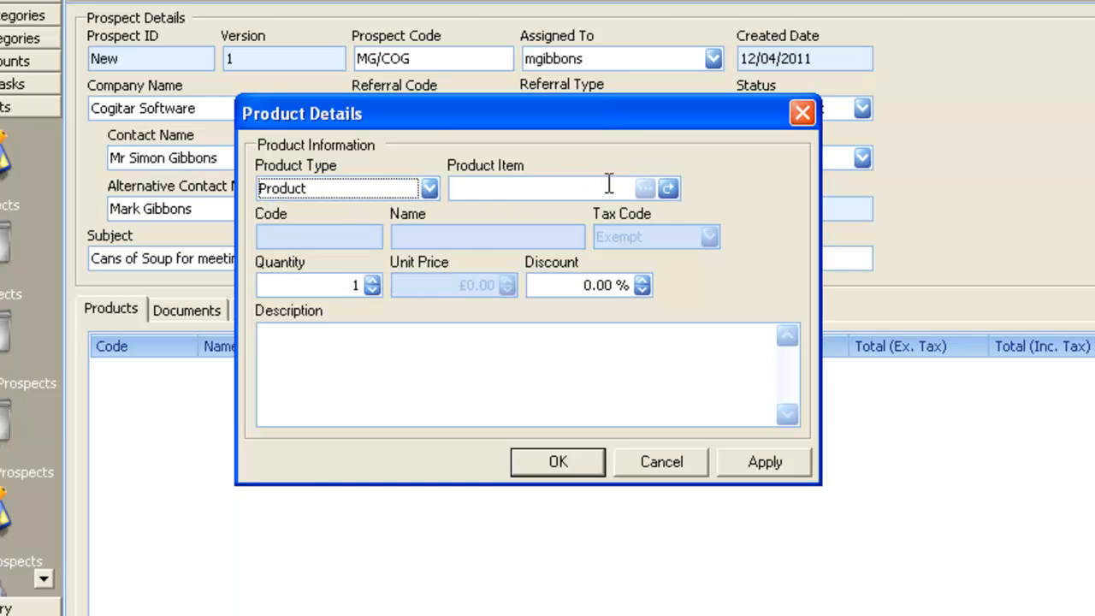
{"action": "left_click", "coordinate": [667, 188]}
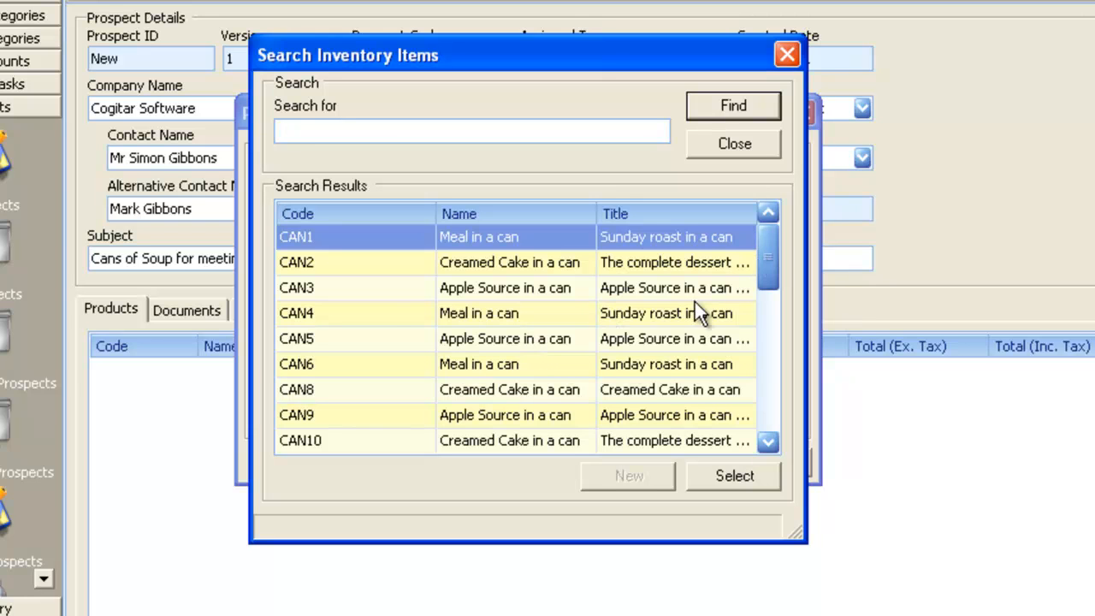
{"action": "left_click", "coordinate": [456, 313]}
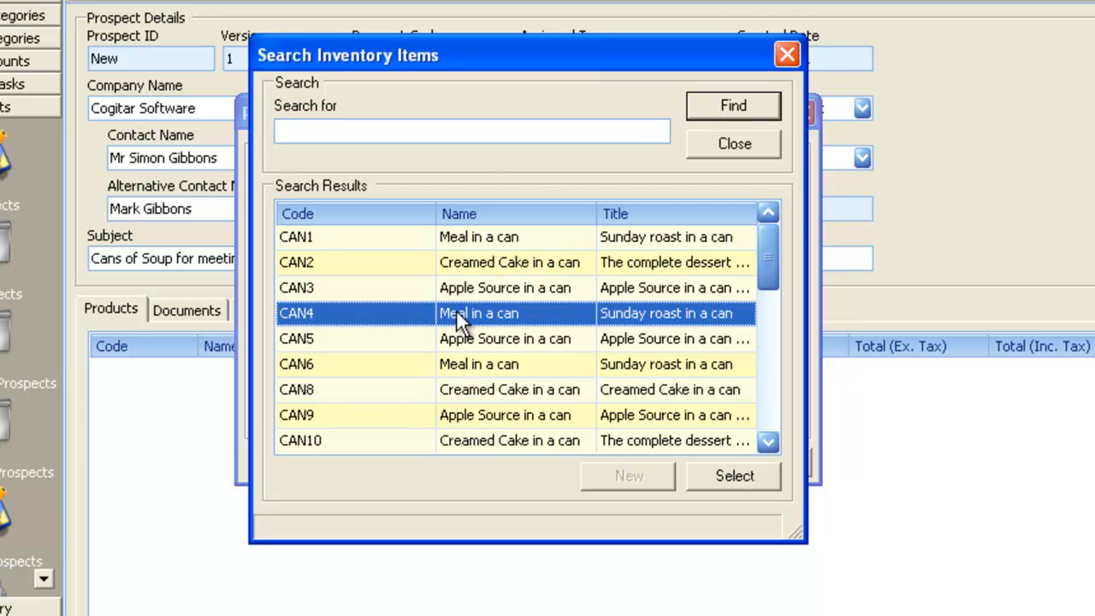
{"action": "double_click", "coordinate": [456, 314]}
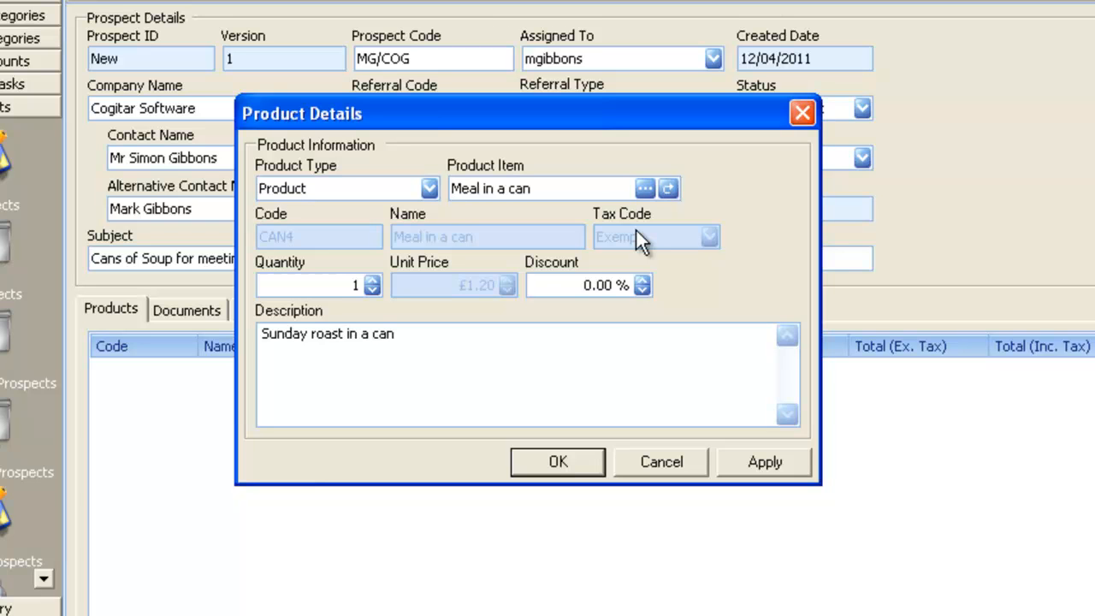
- Set the CAN4 product line's quantity to 3 and its discount to -10.00 %
{"action": "left_click", "coordinate": [373, 280]}
{"action": "left_click", "coordinate": [373, 280]}
{"action": "left_click", "coordinate": [585, 285]}
{"action": "left_click", "coordinate": [640, 289]}
{"action": "left_click", "coordinate": [641, 288]}
{"action": "left_click", "coordinate": [640, 288]}
{"action": "left_click", "coordinate": [640, 288]}
{"action": "left_click", "coordinate": [640, 289]}
{"action": "left_click", "coordinate": [640, 290]}
{"action": "left_click", "coordinate": [640, 290]}
{"action": "left_click", "coordinate": [640, 289]}
{"action": "left_click", "coordinate": [640, 289]}
{"action": "left_click", "coordinate": [640, 289]}
{"action": "left_click", "coordinate": [640, 290]}
{"action": "left_click", "coordinate": [641, 280]}
- Append "for meeting" to the CAN4 line's description and save the line to the prospect
{"action": "left_click", "coordinate": [408, 349]}
{"action": "type", "text": "for meeting"}
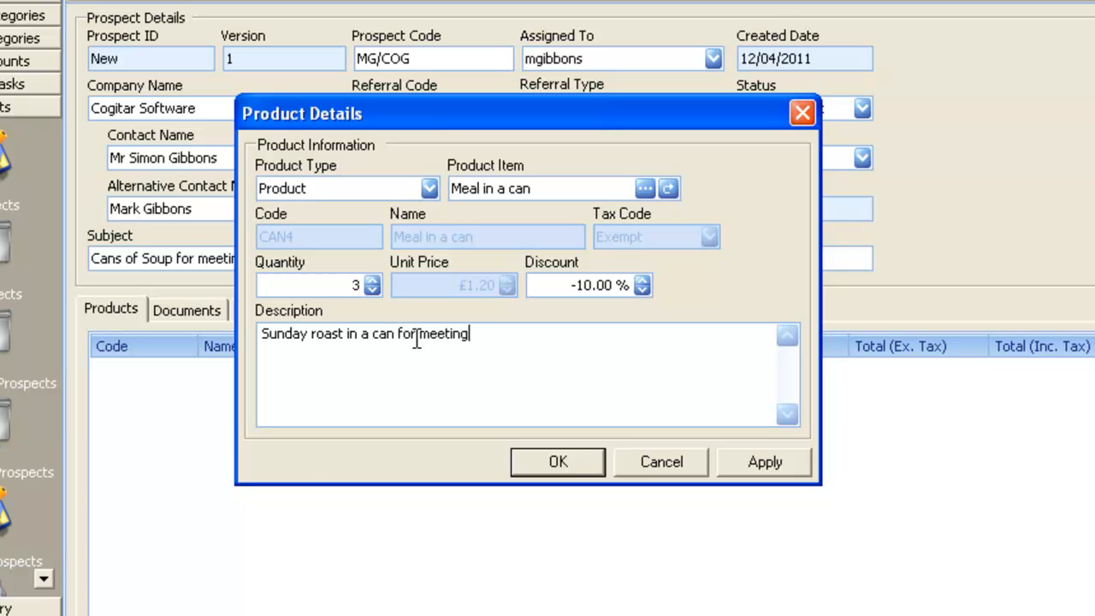
{"action": "left_click", "coordinate": [582, 463]}
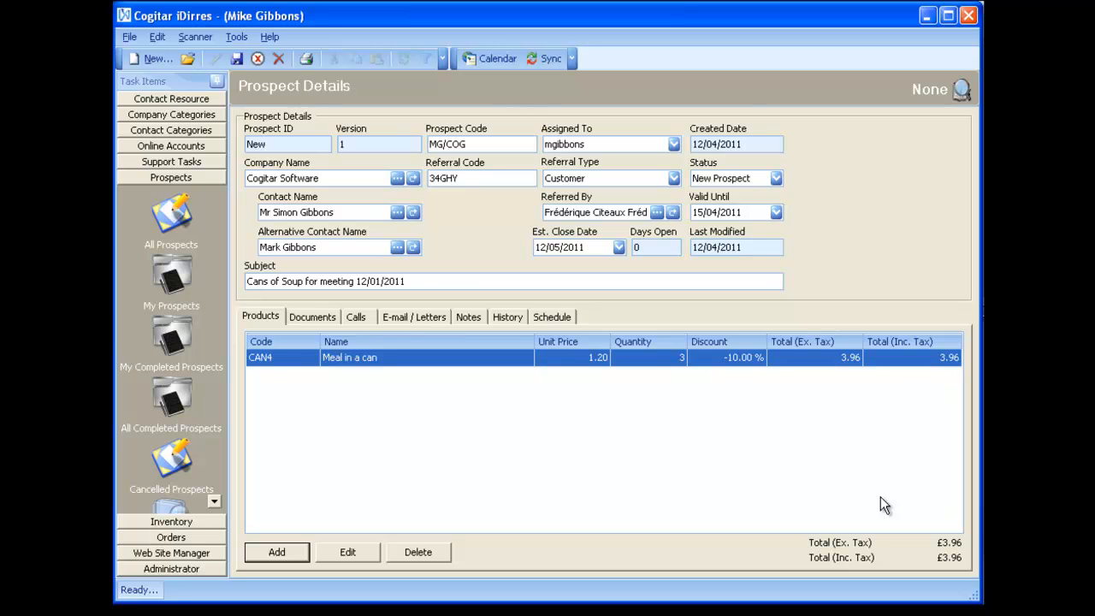
- Start a second product line of type Miscellaneous and name it Training
{"action": "left_click", "coordinate": [287, 556]}
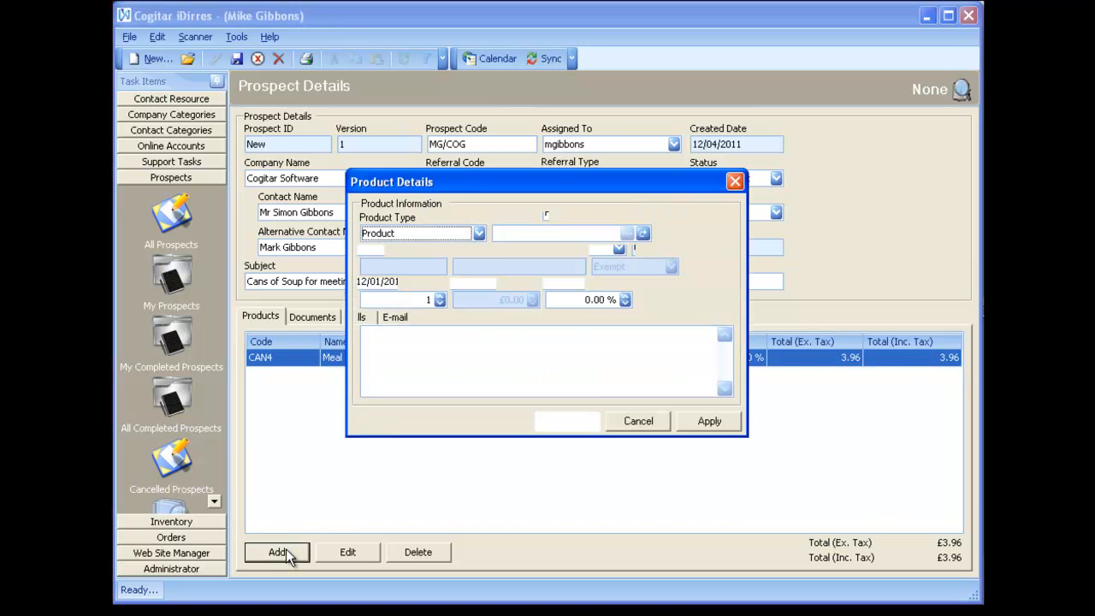
{"action": "left_click", "coordinate": [479, 234]}
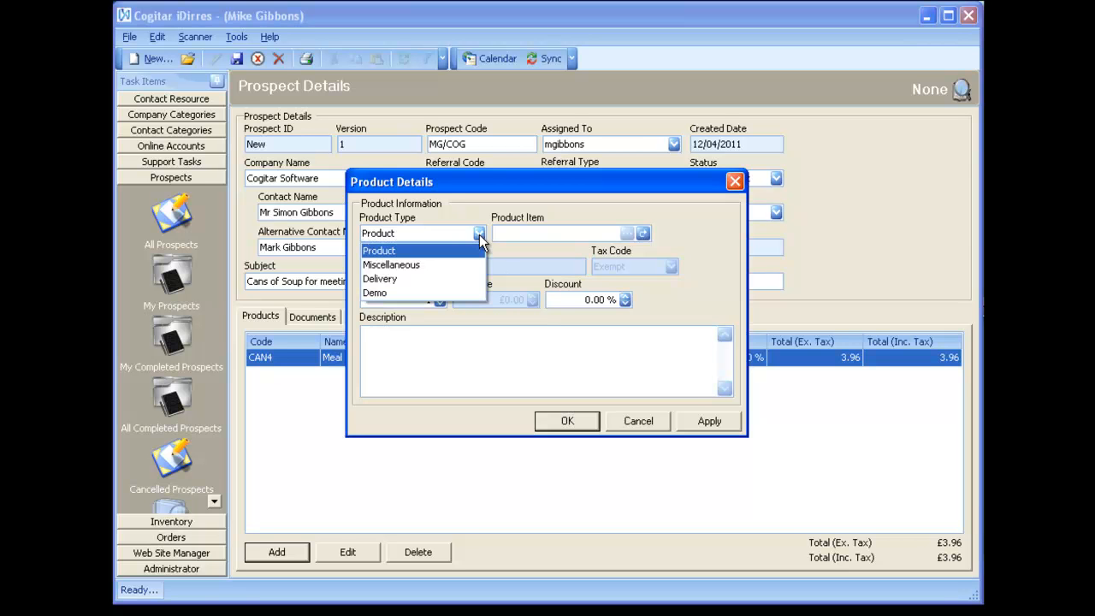
{"action": "left_click", "coordinate": [431, 265]}
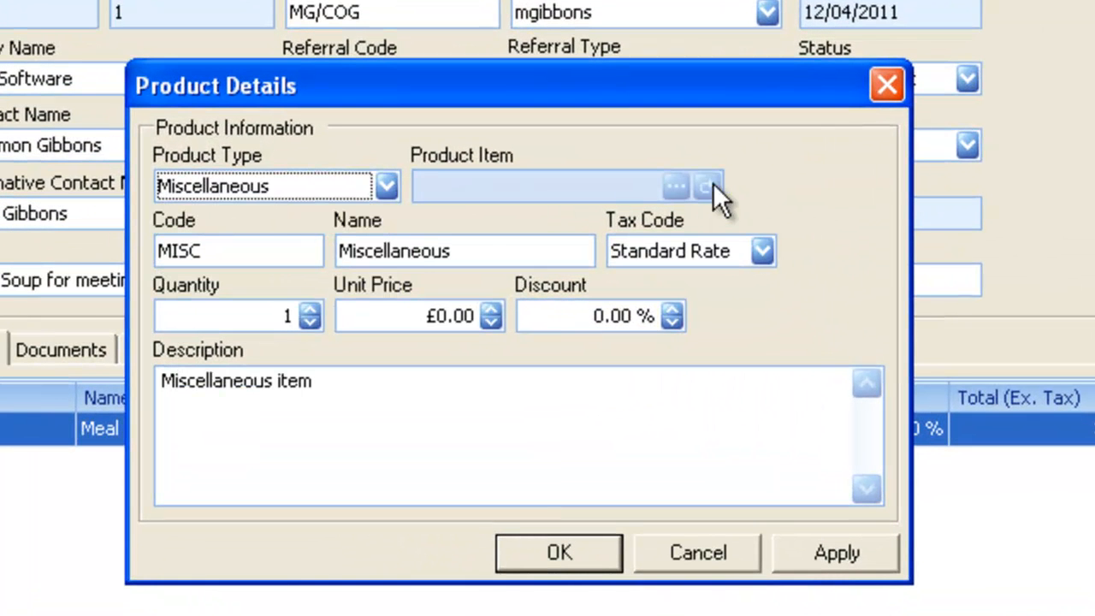
{"action": "left_click", "coordinate": [355, 248]}
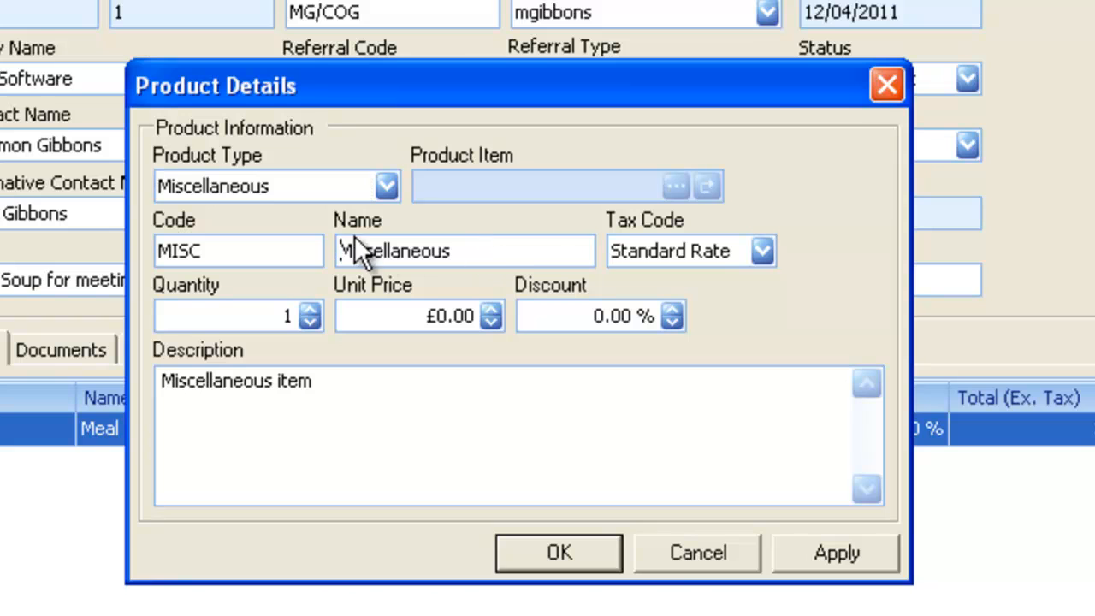
{"action": "left_click_drag", "start_coordinate": [458, 248], "coordinate": [257, 237]}
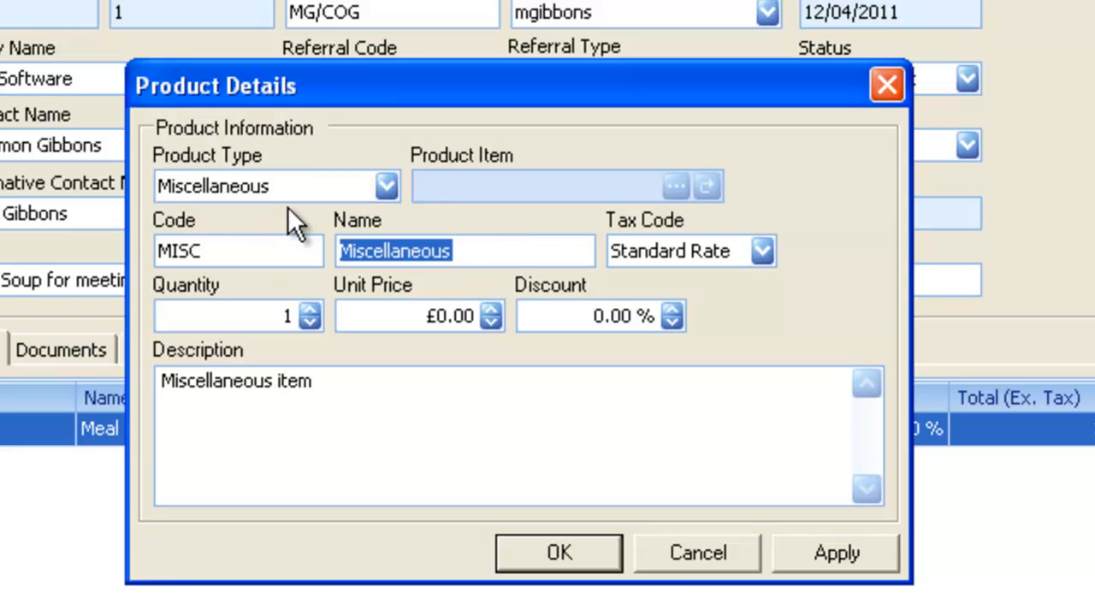
{"action": "type", "text": "T"}
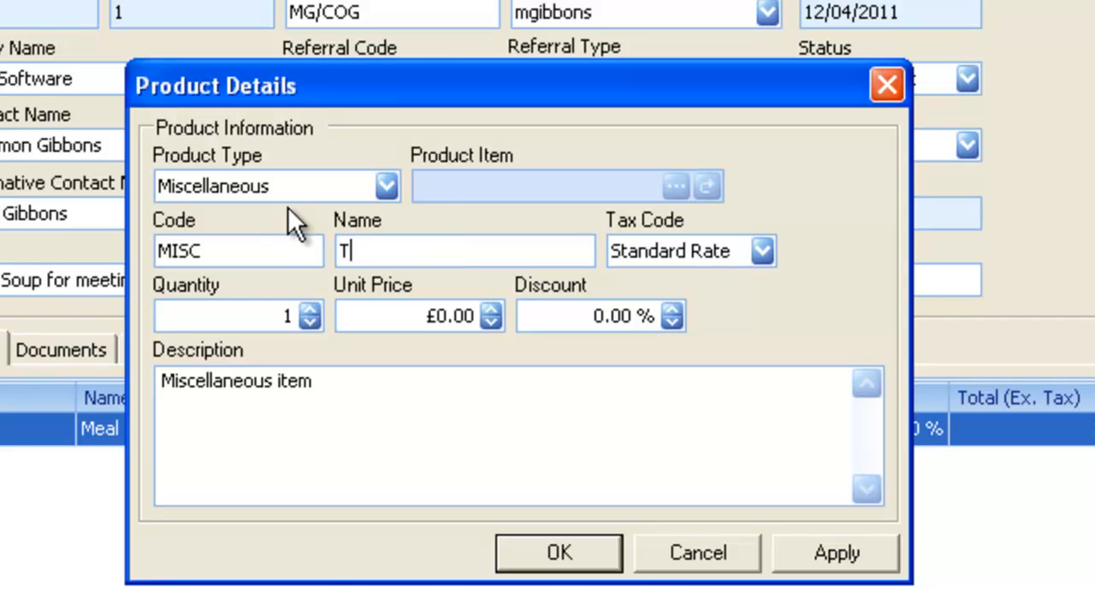
{"action": "type", "text": "raining"}
- Set the Training line's quantity to 3 and its unit price to £230.00
{"action": "left_click", "coordinate": [310, 308]}
{"action": "left_click", "coordinate": [310, 308]}
{"action": "left_click", "coordinate": [451, 304]}
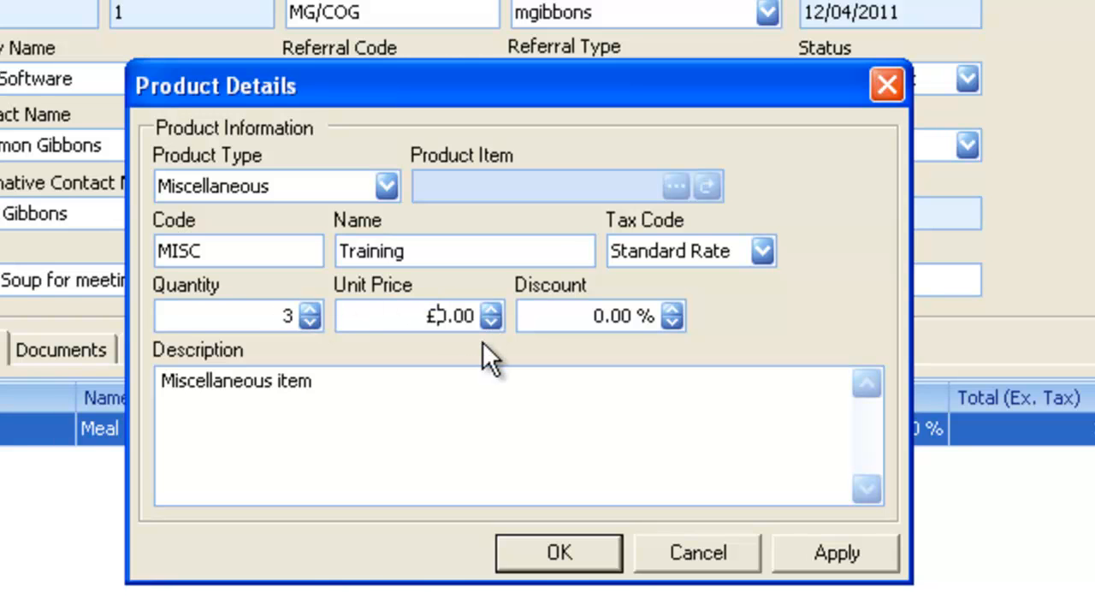
{"action": "type", "text": "23"}
- Set the Training line's discount to 5.00 % and choose Standard Rate as its tax code
{"action": "left_click", "coordinate": [668, 308]}
{"action": "double_click", "coordinate": [670, 310]}
{"action": "left_click", "coordinate": [670, 309]}
{"action": "left_click", "coordinate": [672, 323]}
{"action": "double_click", "coordinate": [673, 322]}
{"action": "type", "text": "-1"}
{"action": "double_click", "coordinate": [674, 319]}
{"action": "double_click", "coordinate": [675, 306]}
{"action": "double_click", "coordinate": [675, 308]}
{"action": "double_click", "coordinate": [675, 308]}
{"action": "double_click", "coordinate": [675, 308]}
{"action": "left_click", "coordinate": [711, 240]}
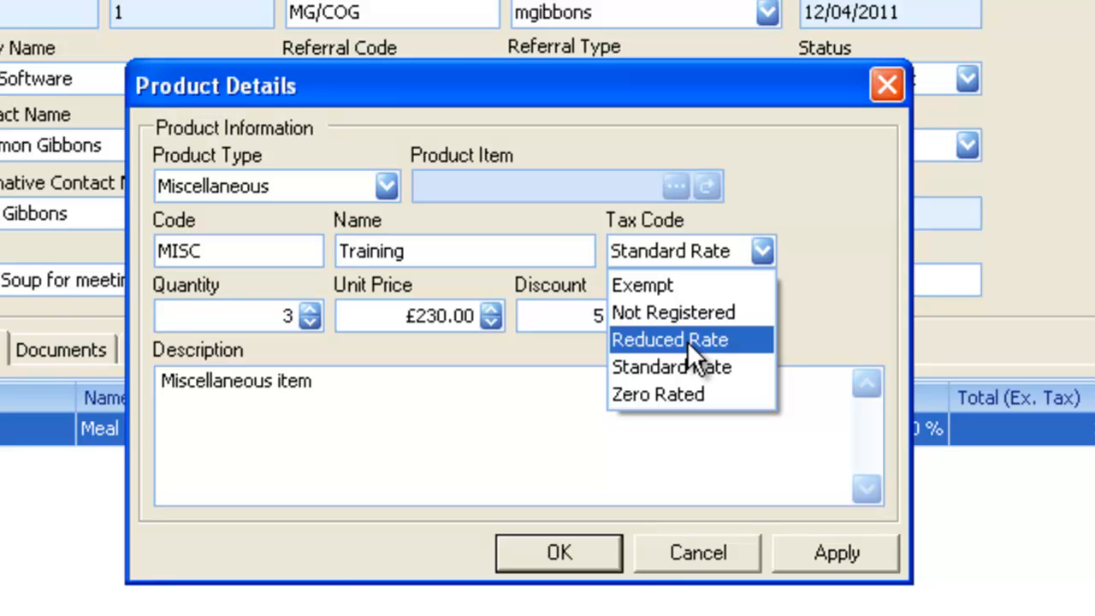
{"action": "left_click", "coordinate": [699, 359]}
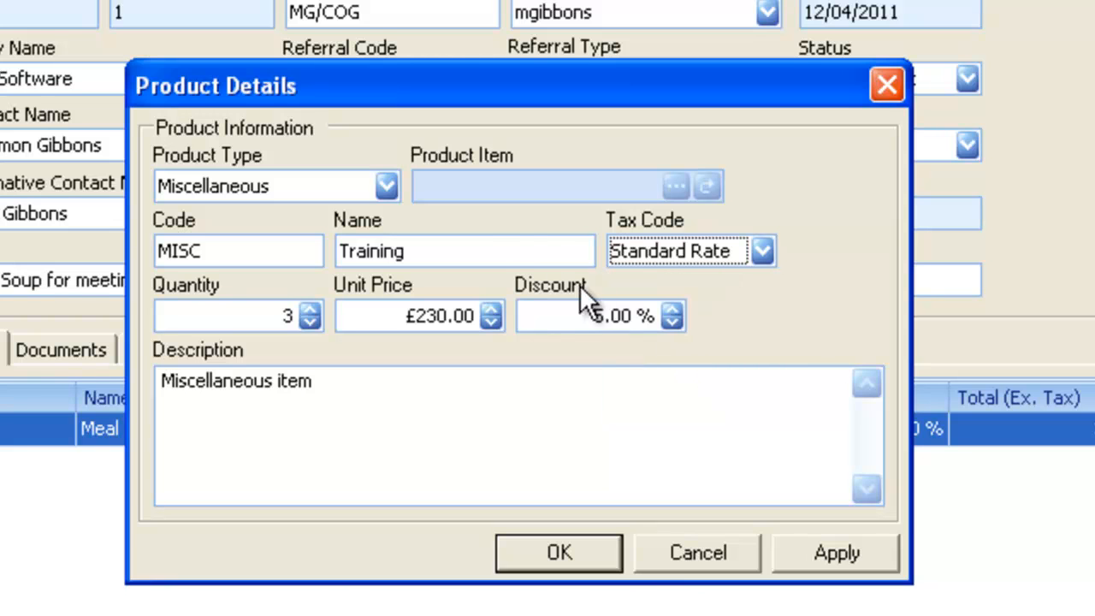
- Replace the Training line's description with "Training for the product" and save the line to the prospect
{"action": "left_click", "coordinate": [528, 251]}
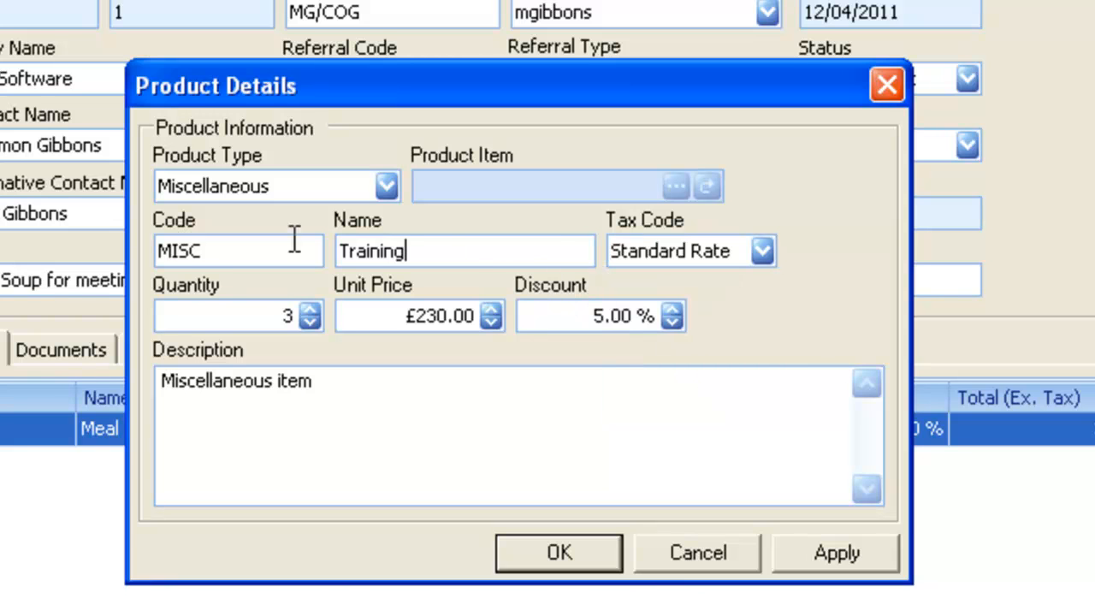
{"action": "left_click", "coordinate": [384, 399]}
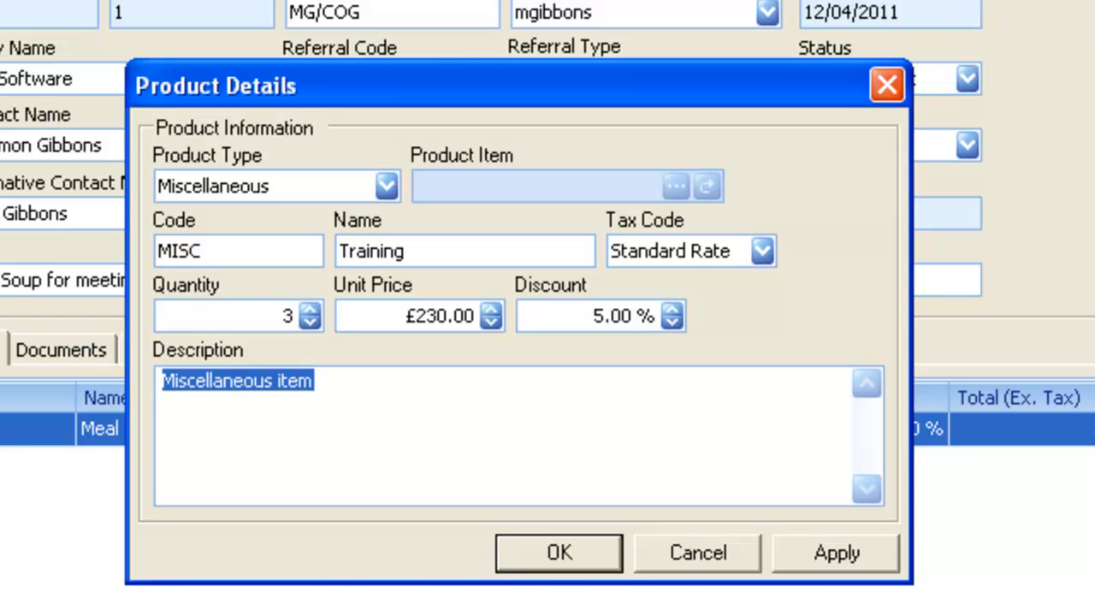
{"action": "type", "text": "Training f"}
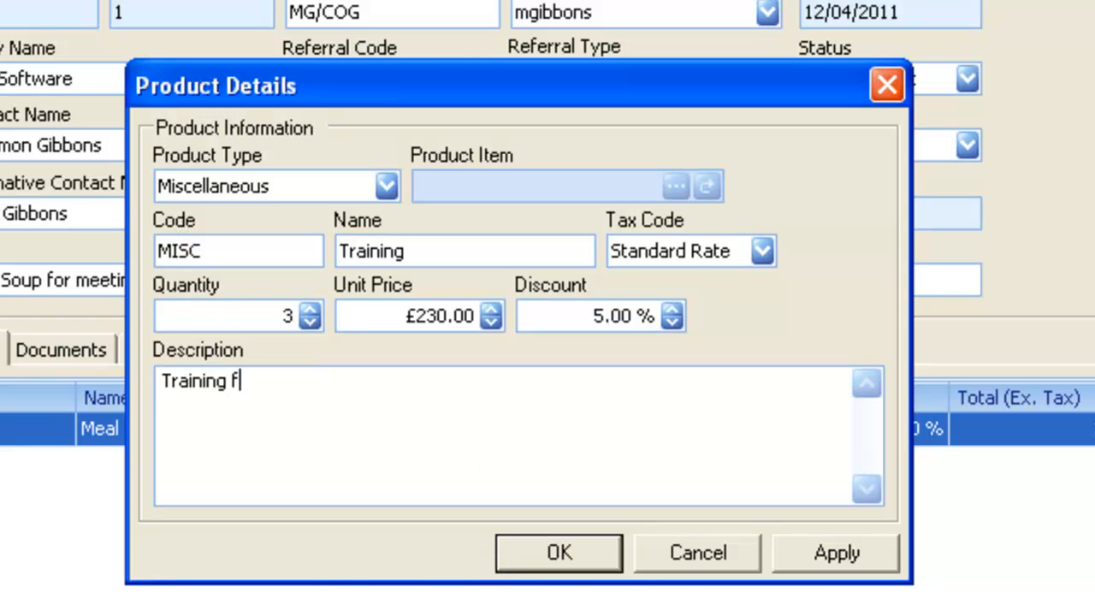
{"action": "type", "text": "or the pro"}
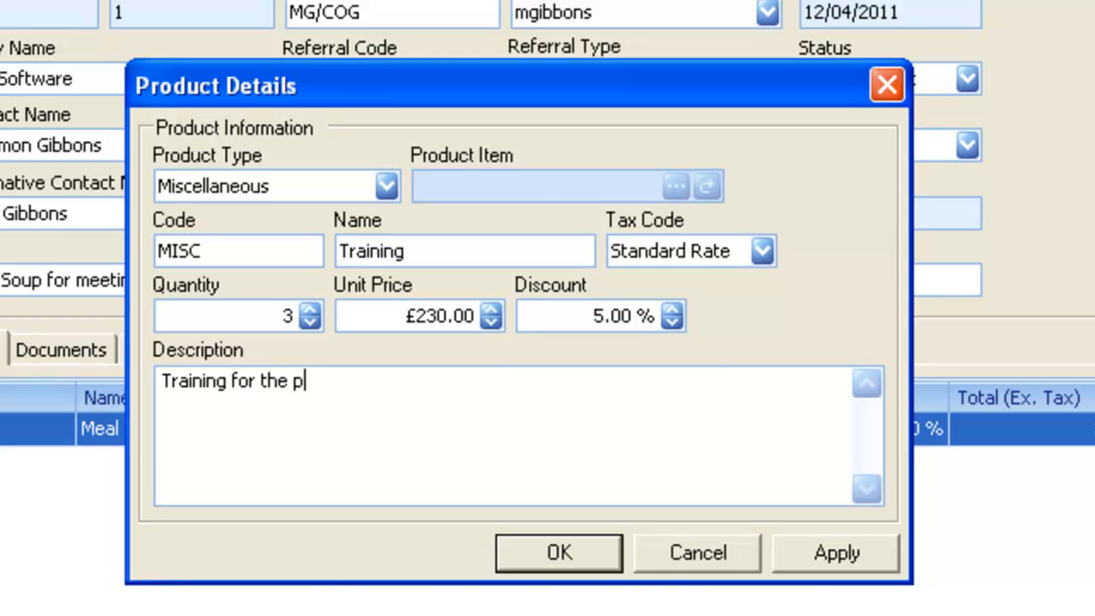
{"action": "type", "text": "duct"}
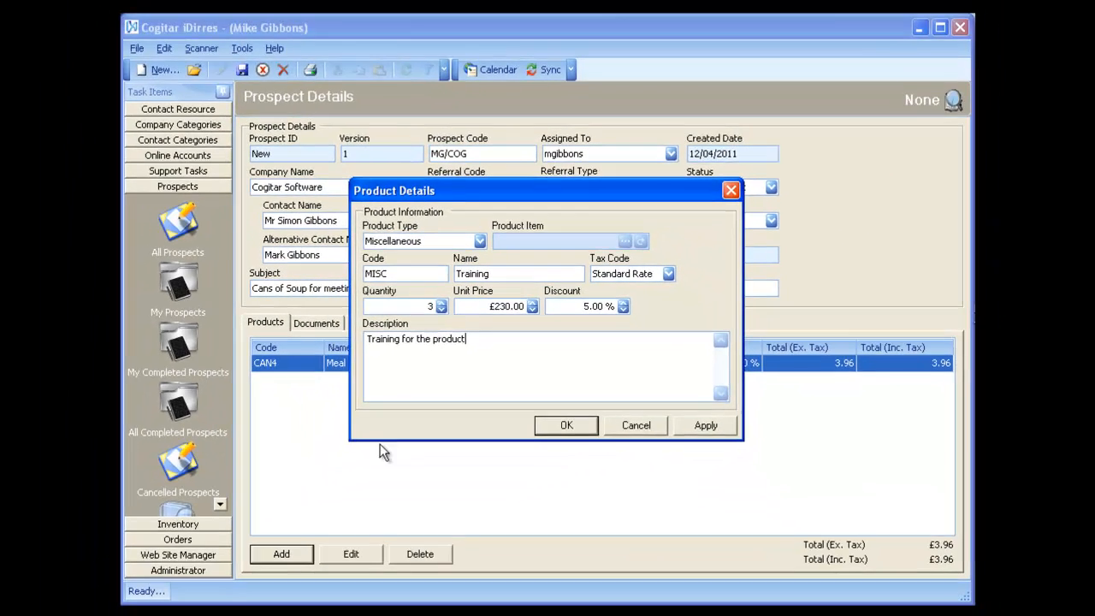
{"action": "left_click", "coordinate": [560, 426]}
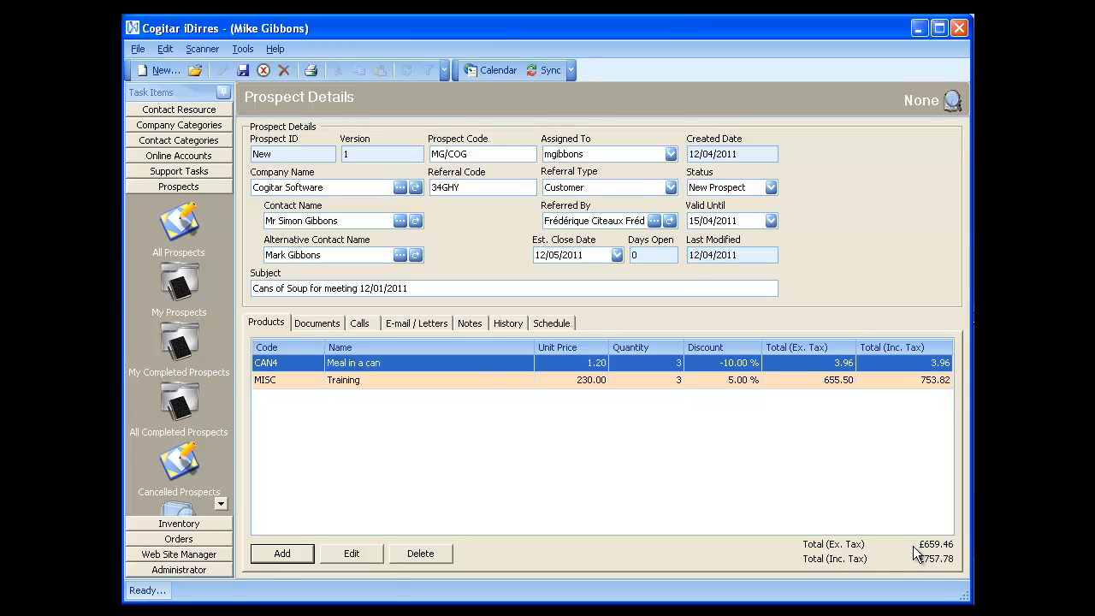
- View the prospect's documents and the file chooser for attaching one, without attaching a file
{"action": "left_click", "coordinate": [326, 323]}
{"action": "left_click", "coordinate": [279, 552]}
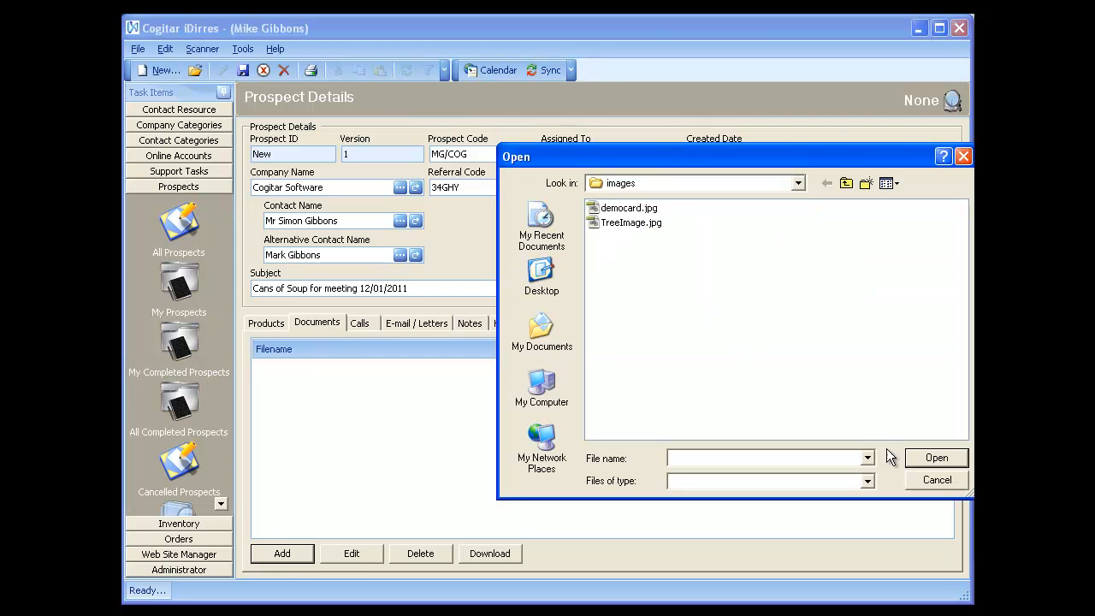
{"action": "left_click", "coordinate": [932, 480]}
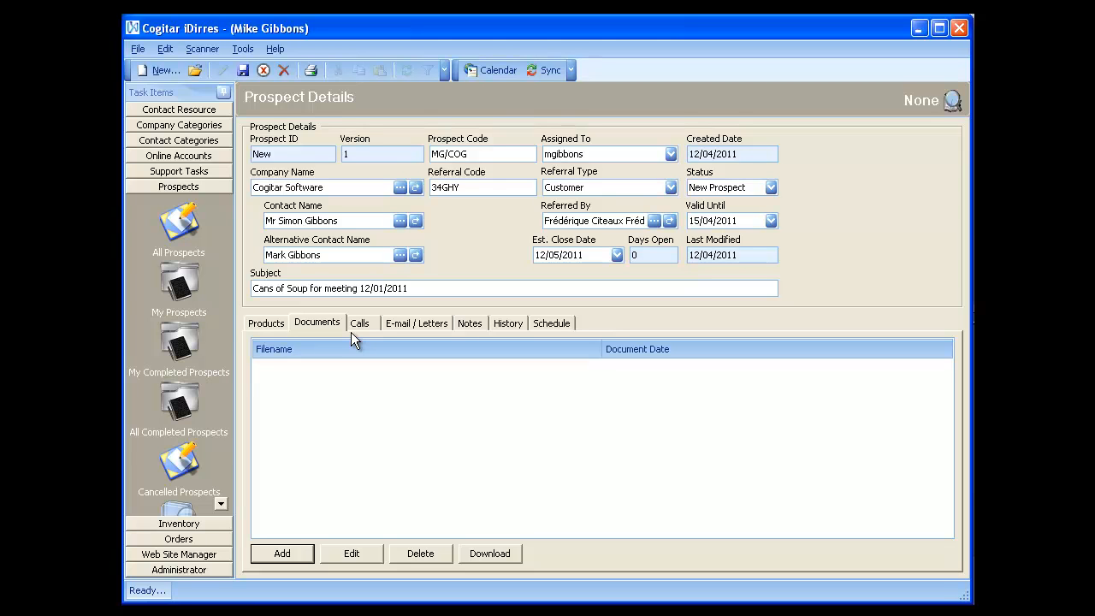
- Start a new call record for the prospect and set its contact by searching for the contact's first name
{"action": "left_click", "coordinate": [357, 321]}
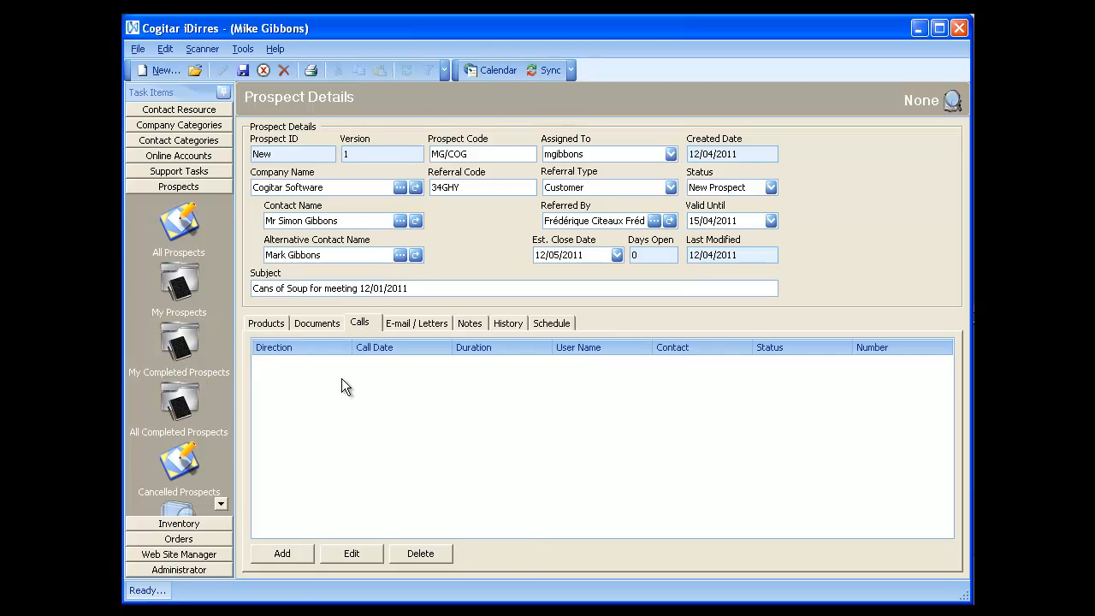
{"action": "left_click", "coordinate": [286, 558]}
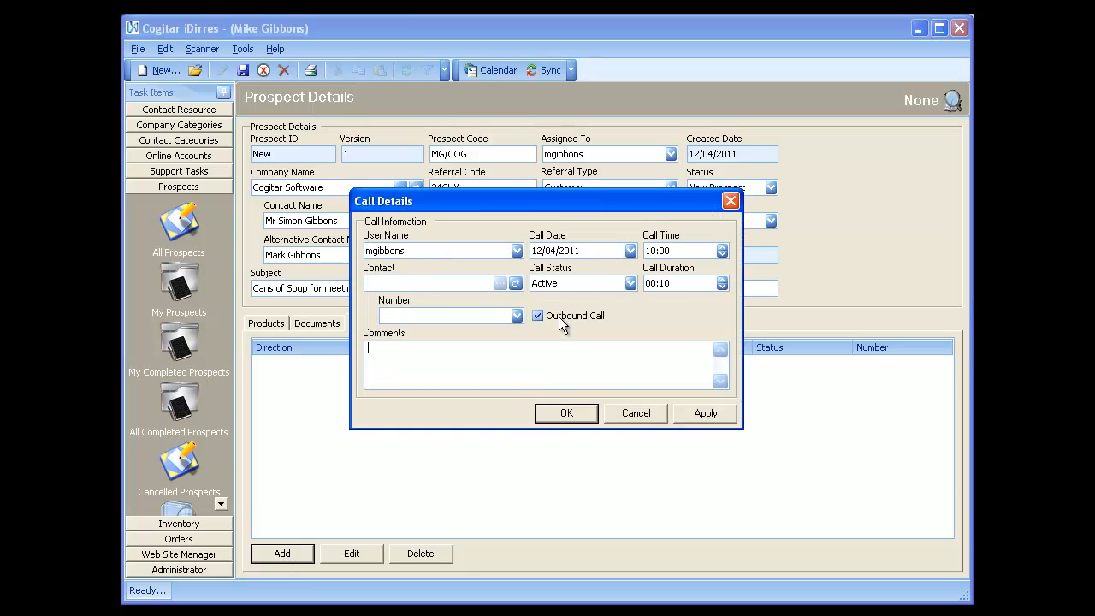
{"action": "left_click", "coordinate": [516, 284]}
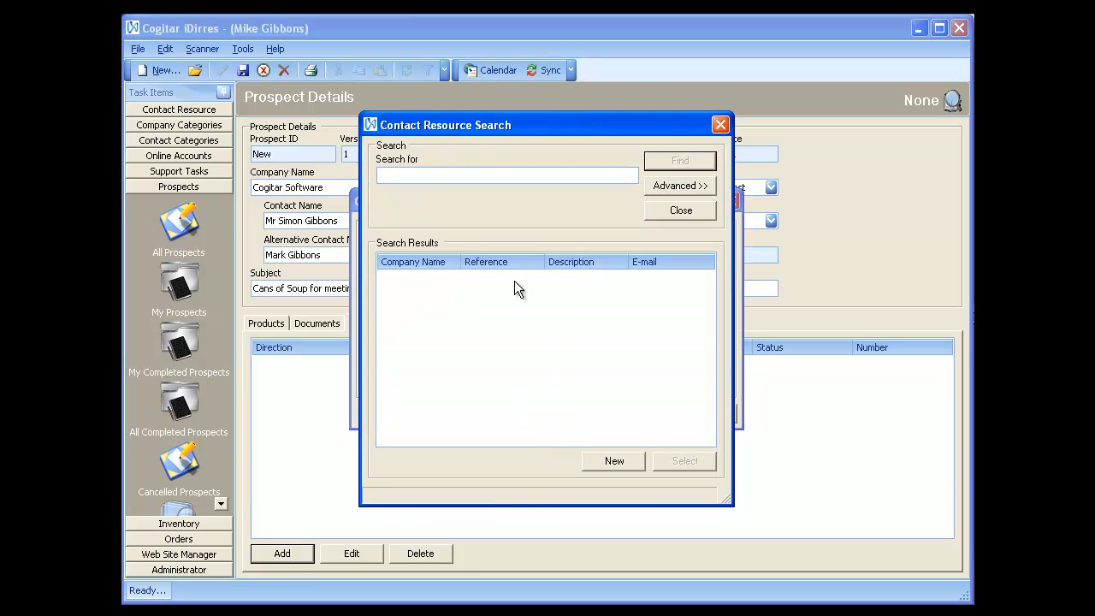
{"action": "type", "text": "mark"}
{"action": "key", "text": "Return"}
{"action": "double_click", "coordinate": [558, 278]}
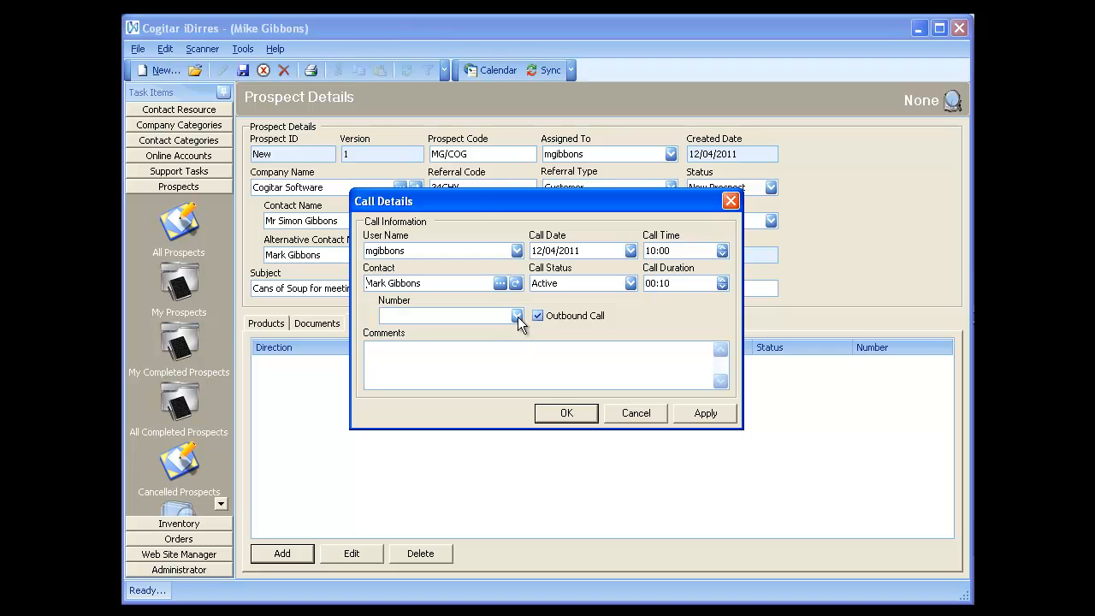
- Choose the contact's first listed phone number, enter a comment that the contact was called, and save the call record
{"action": "left_click", "coordinate": [516, 315]}
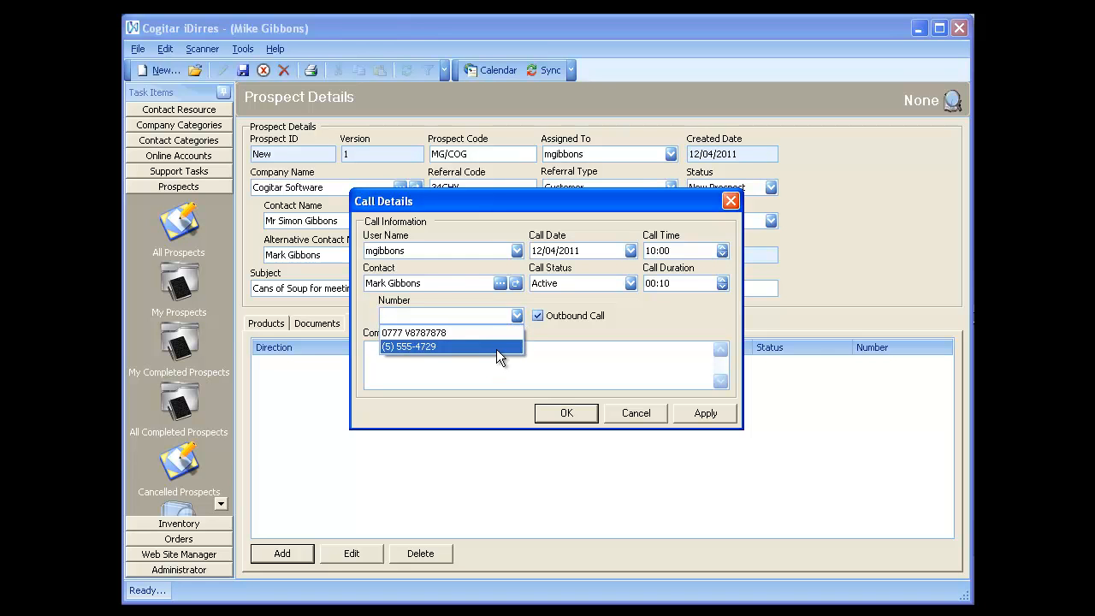
{"action": "left_click", "coordinate": [499, 334]}
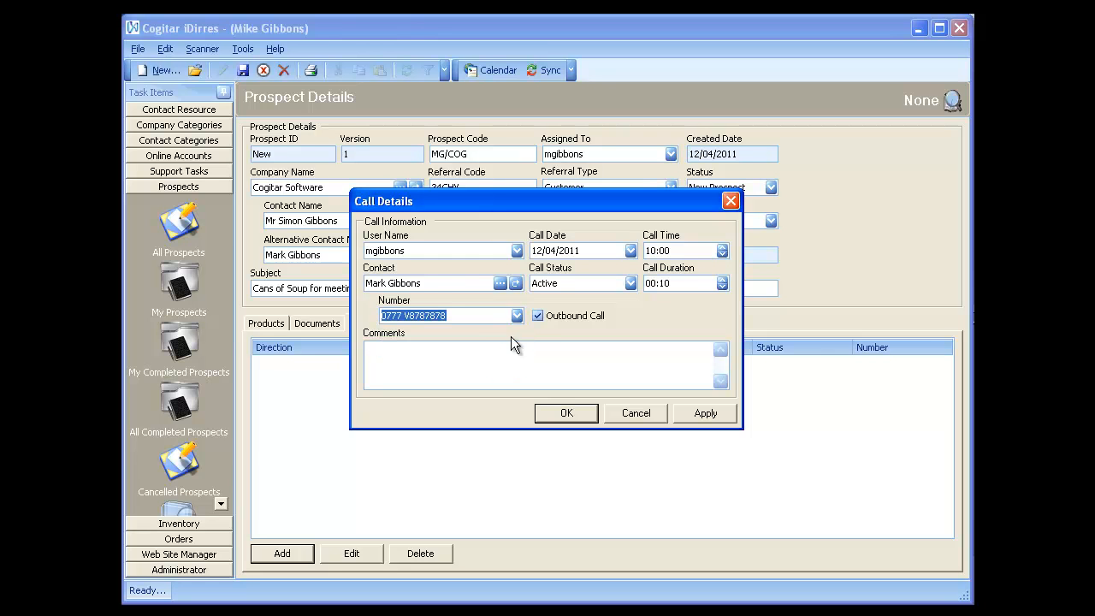
{"action": "left_click", "coordinate": [509, 348]}
{"action": "type", "text": "called Mark"}
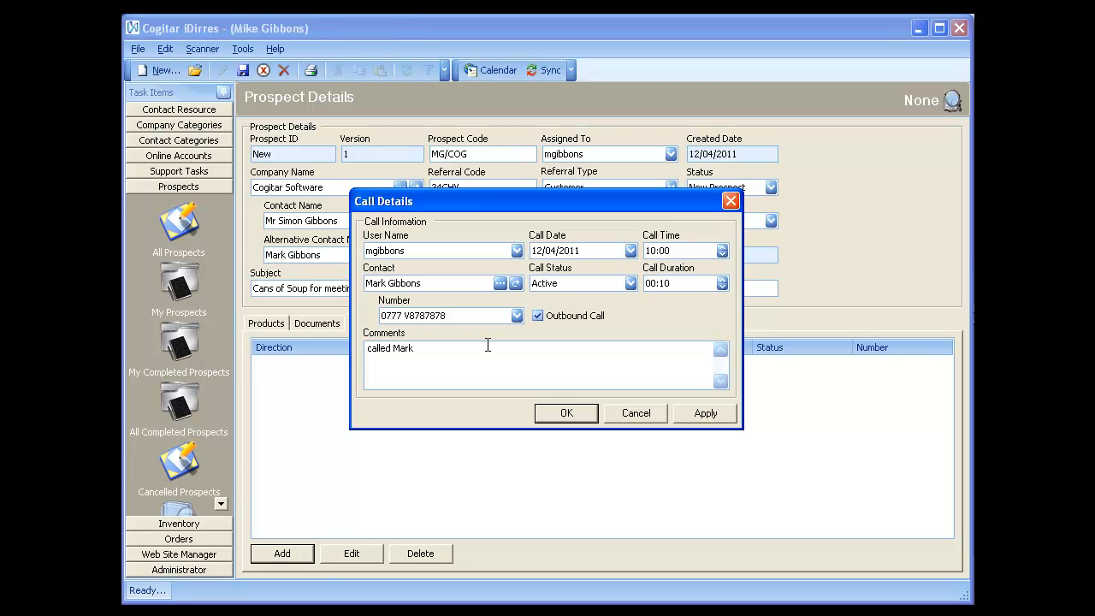
{"action": "left_click", "coordinate": [545, 413]}
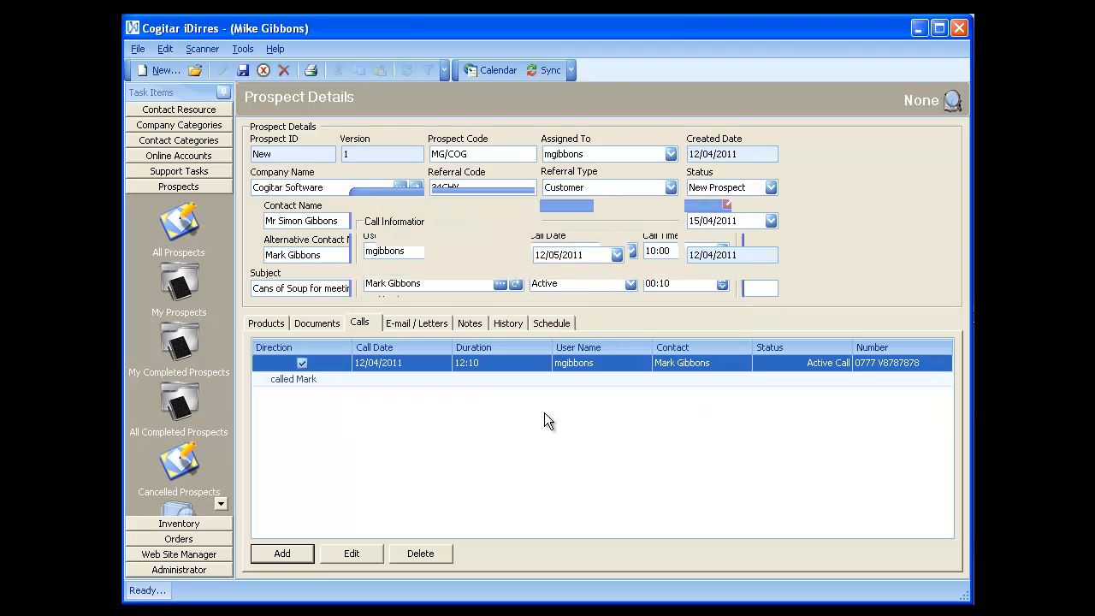
- View the prospect's e-mails and letters and a blank e-mail/letter entry form, without saving an entry
{"action": "left_click", "coordinate": [411, 322]}
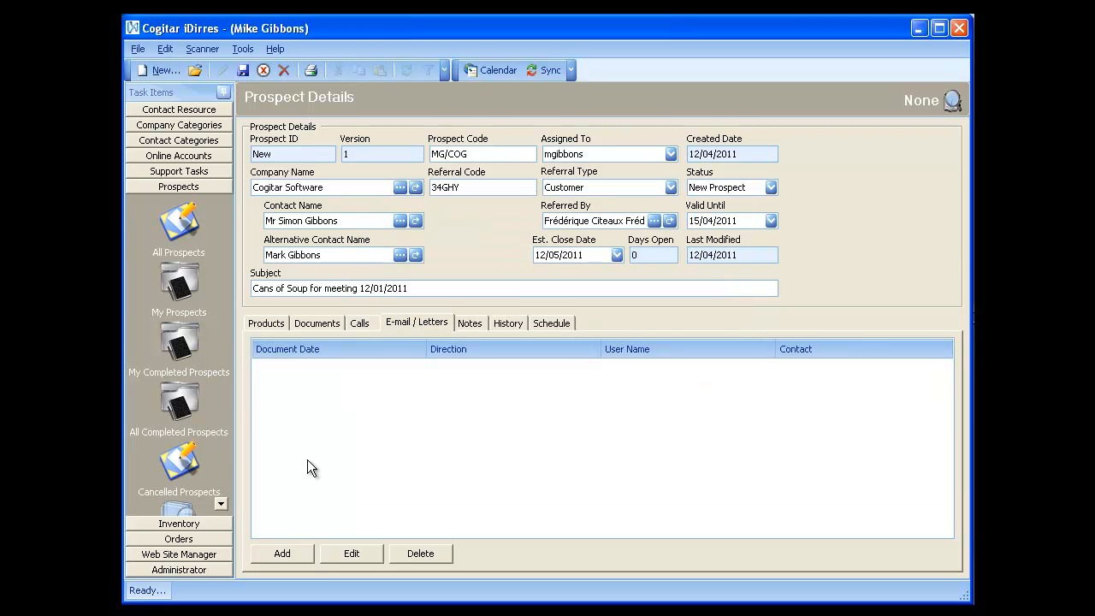
{"action": "left_click", "coordinate": [283, 554]}
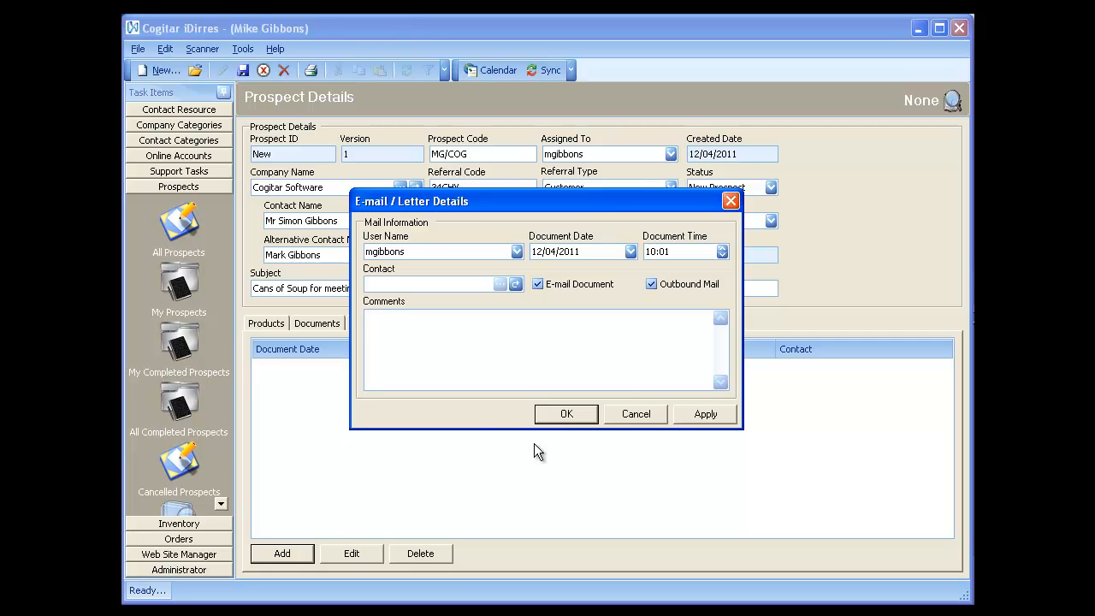
{"action": "left_click", "coordinate": [638, 421]}
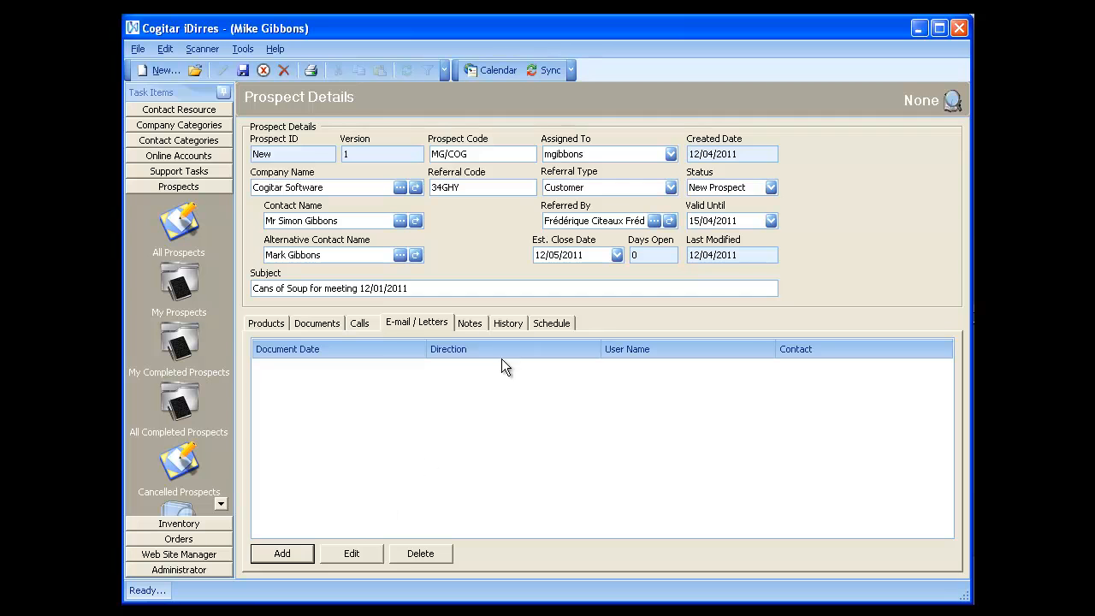
- Add a non-private note to the prospect stating that the contact was spoken to, and save it
{"action": "left_click", "coordinate": [478, 328]}
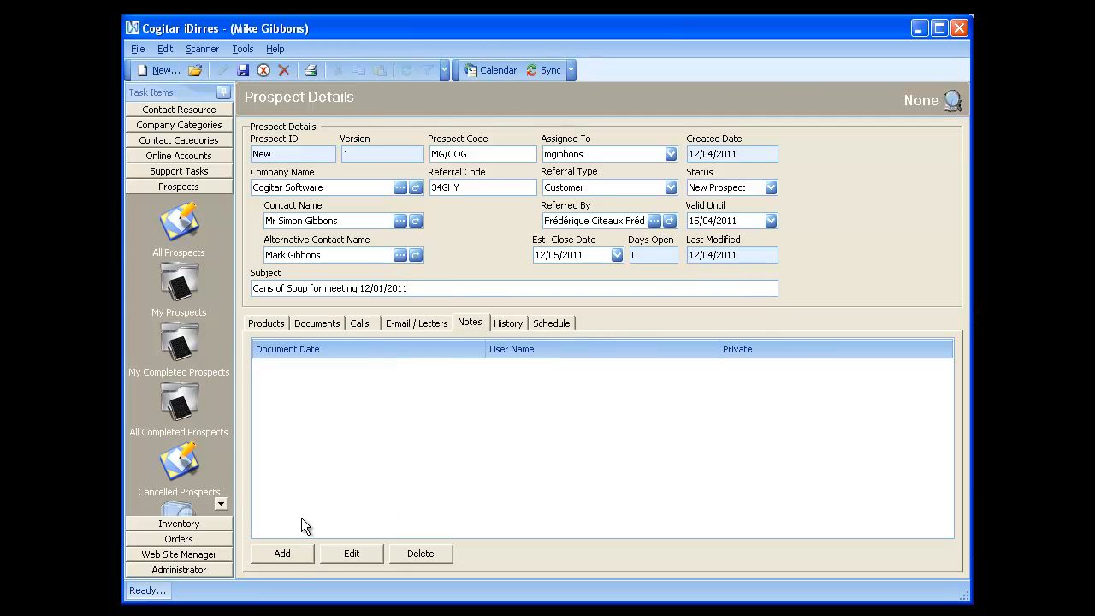
{"action": "left_click", "coordinate": [292, 560]}
{"action": "type", "text": "Spoke to Mark"}
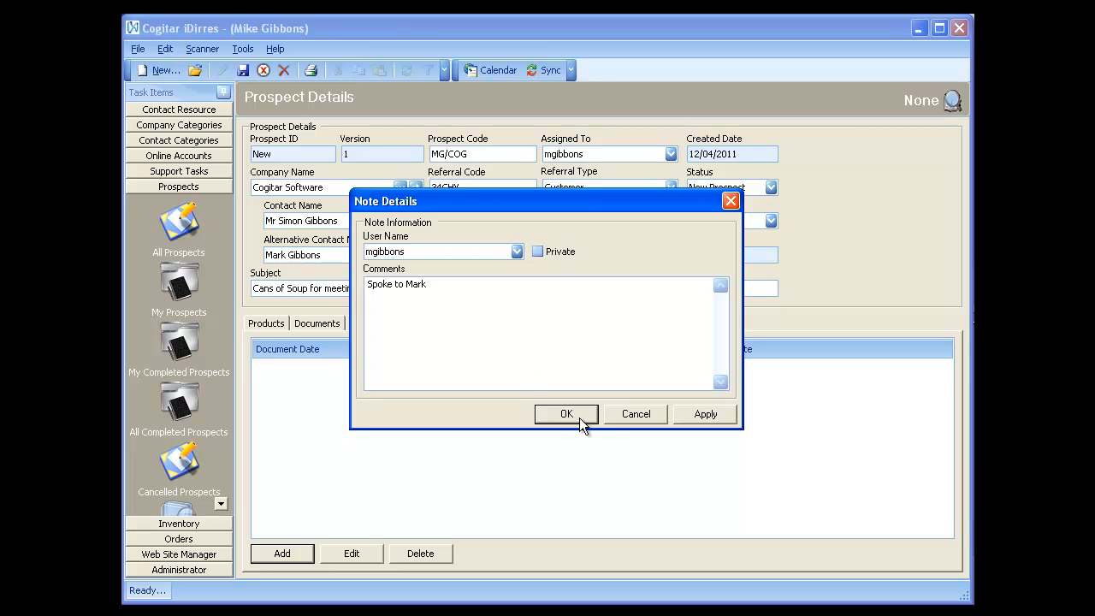
{"action": "left_click", "coordinate": [580, 417]}
- View the prospect's history and start a new appointment in its schedule for 21 April 2011 from 10:00 to 12:00
{"action": "left_click", "coordinate": [514, 328]}
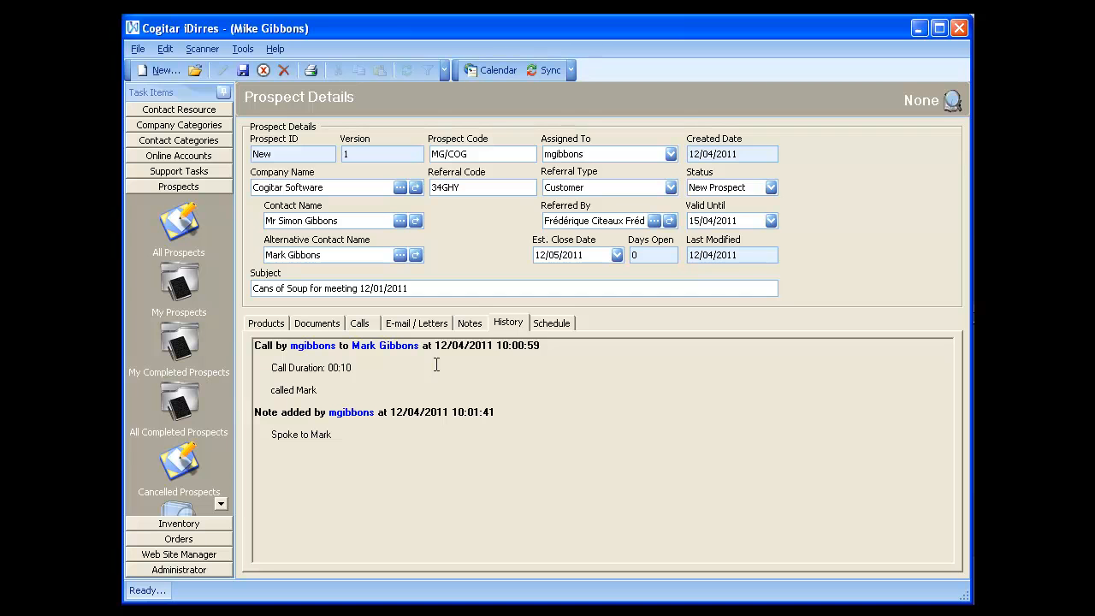
{"action": "left_click", "coordinate": [541, 323]}
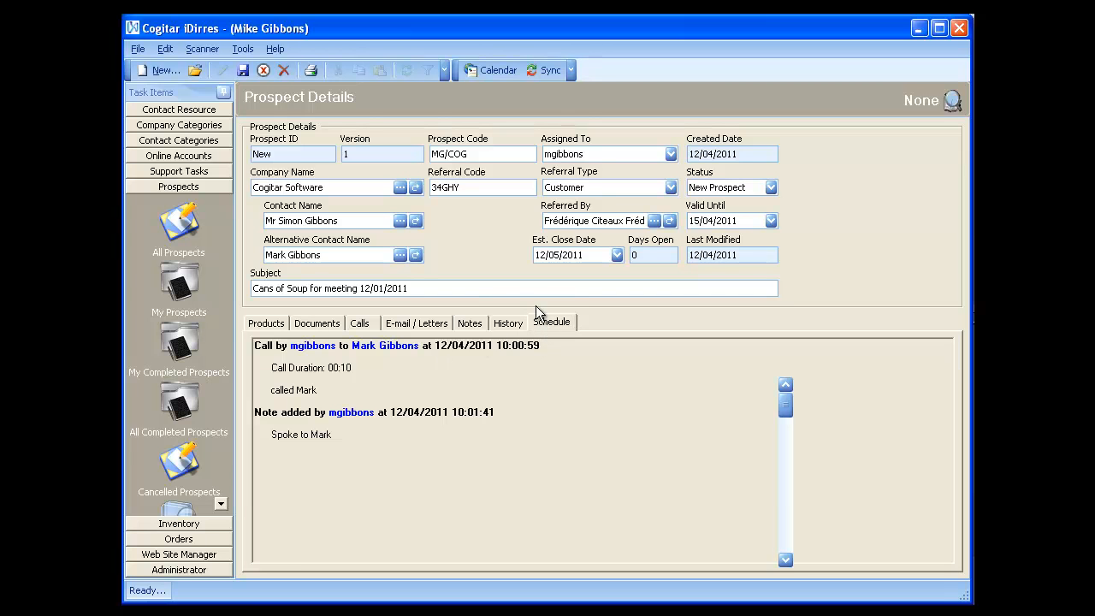
{"action": "left_click", "coordinate": [887, 457]}
{"action": "left_click", "coordinate": [414, 444]}
{"action": "scroll", "coordinate": [428, 461], "scroll_direction": "down", "scroll_amount": 3}
{"action": "scroll", "coordinate": [432, 458], "scroll_direction": "down", "scroll_amount": 5}
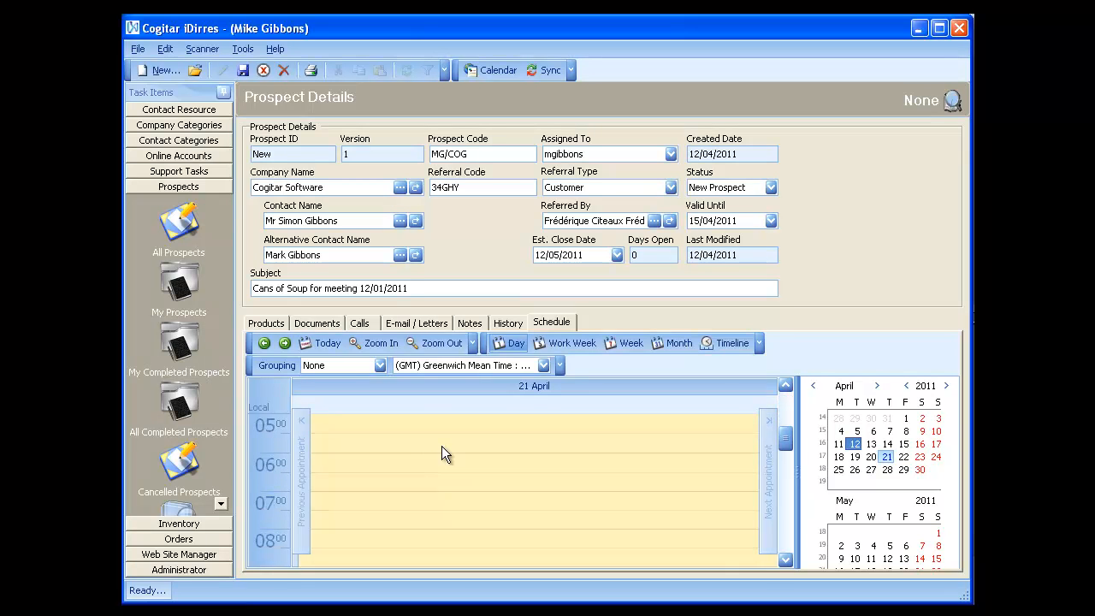
{"action": "left_click_drag", "start_coordinate": [432, 477], "coordinate": [446, 533]}
{"action": "right_click", "coordinate": [452, 505]}
{"action": "left_click", "coordinate": [496, 518]}
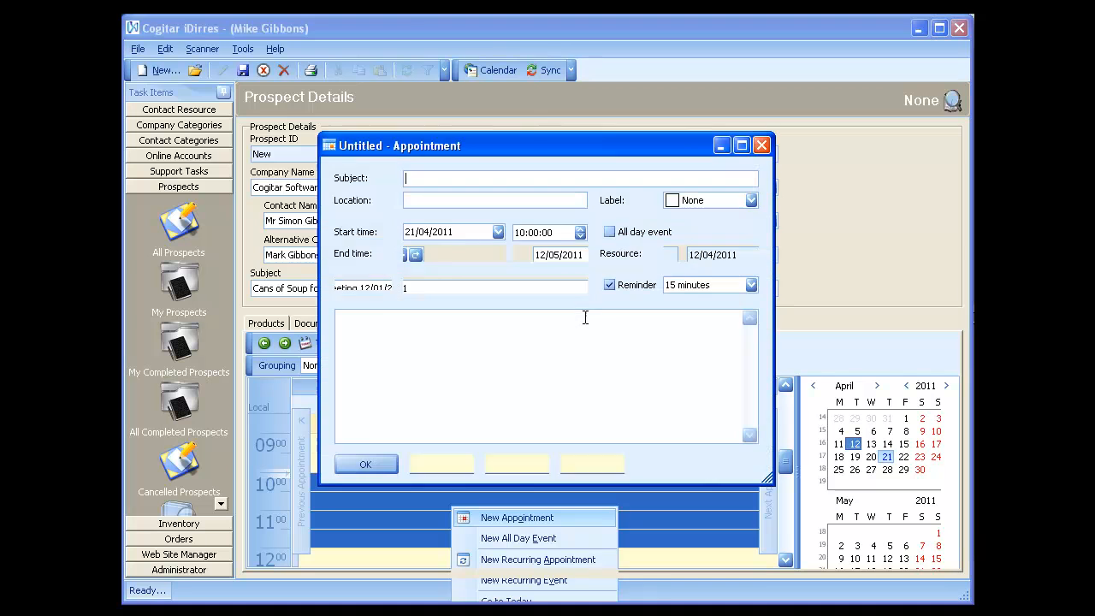
- Enter a subject about talking to the contact, confirm the appointment, and save the prospect
{"action": "type", "text": "Talk to Mark"}
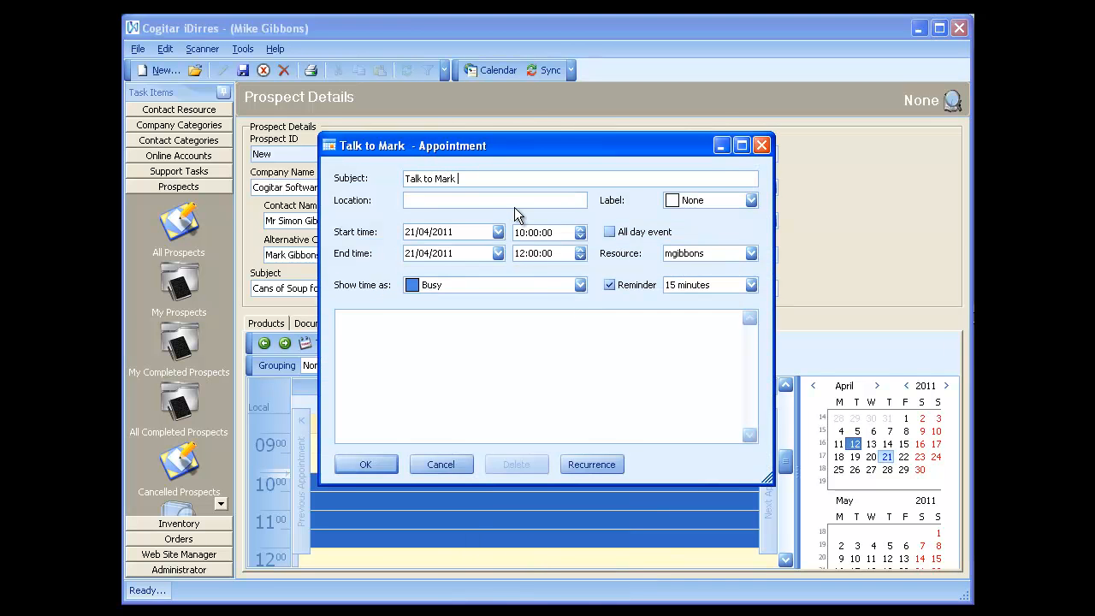
{"action": "left_click", "coordinate": [373, 465]}
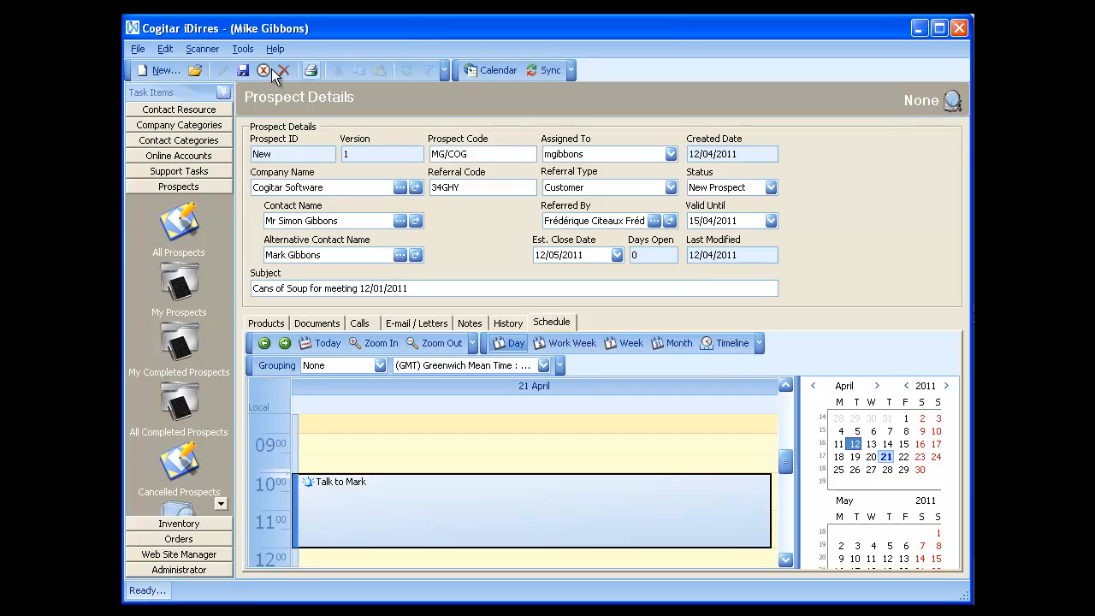
{"action": "left_click", "coordinate": [242, 72]}
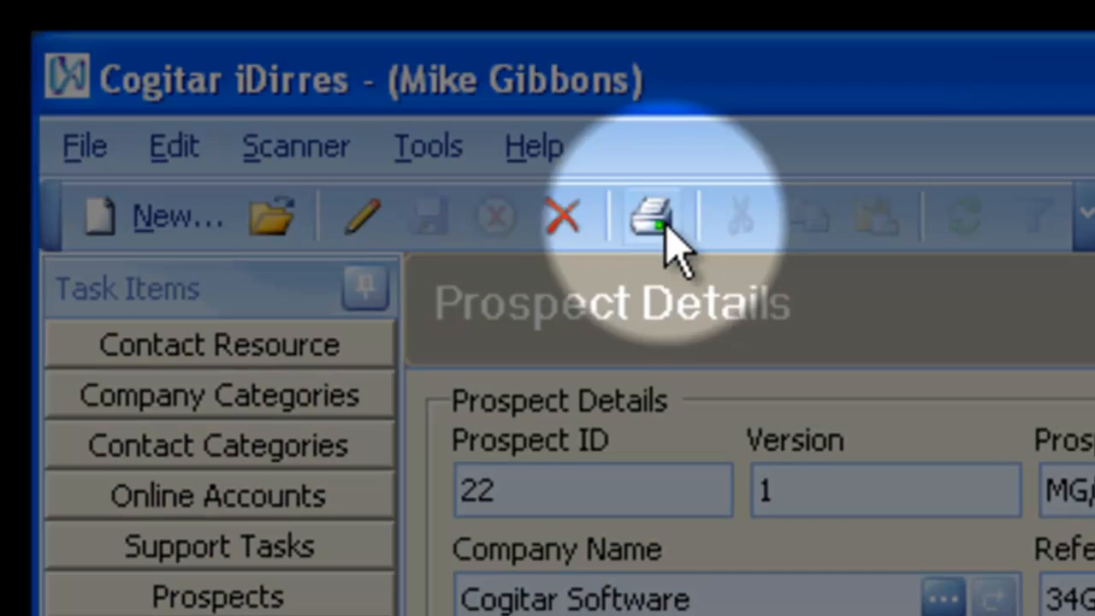
- Open the print preview of the prospect's quote and view the file formats offered for exporting it
{"action": "left_click", "coordinate": [654, 231]}
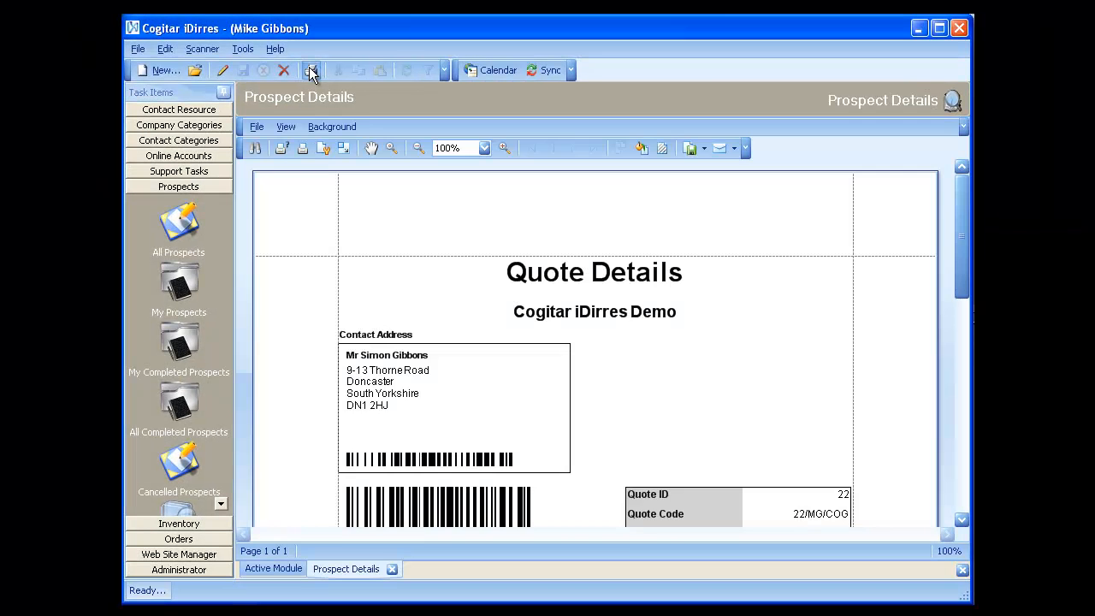
{"action": "left_click_drag", "start_coordinate": [955, 251], "coordinate": [946, 214]}
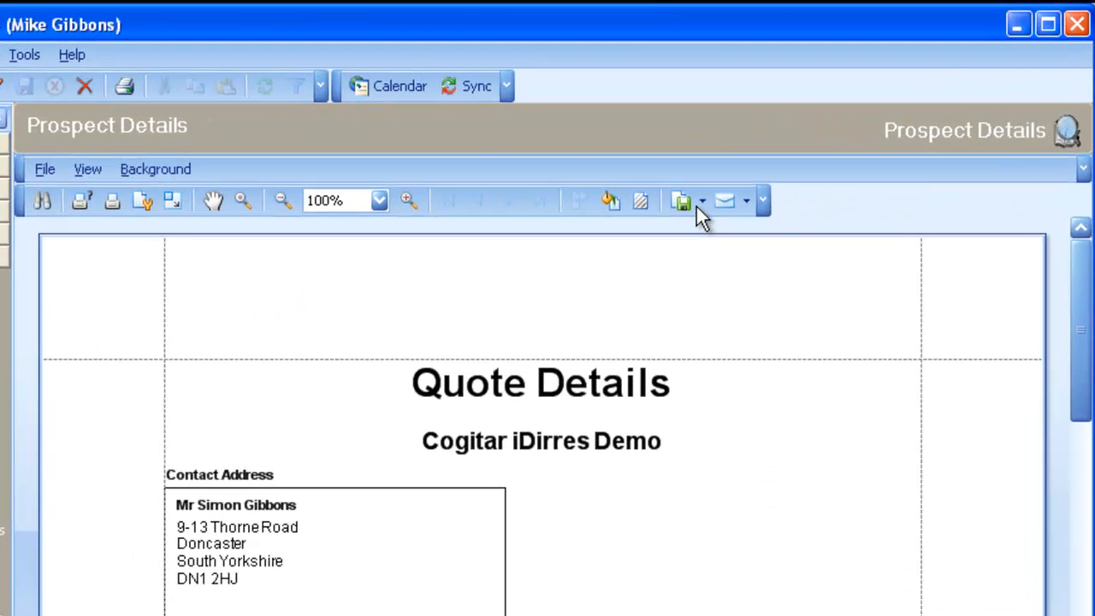
{"action": "left_click", "coordinate": [703, 203]}
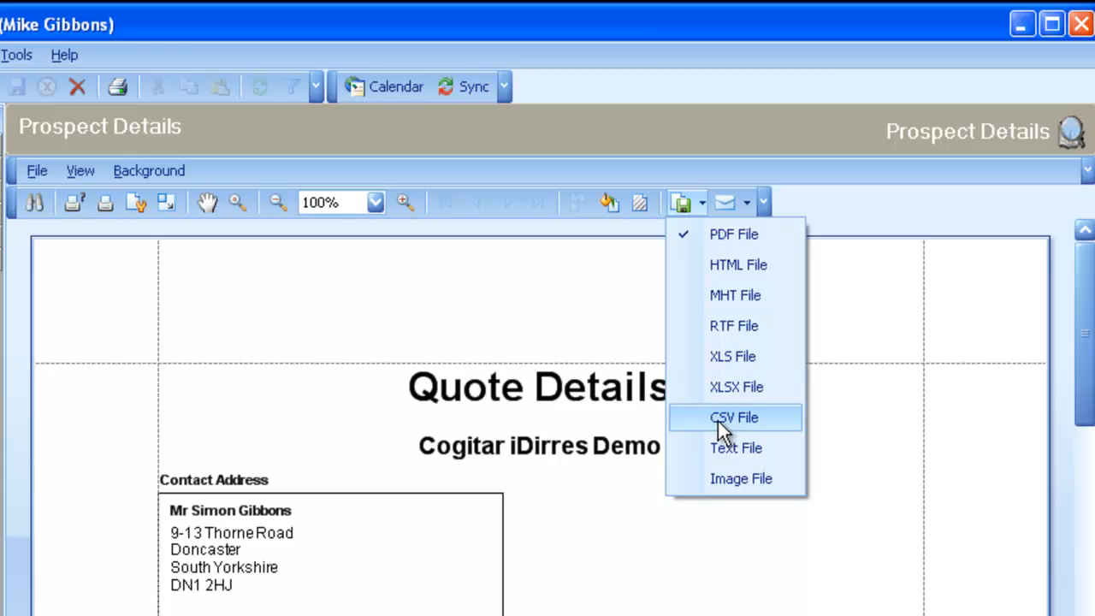
{"action": "left_click", "coordinate": [641, 199]}
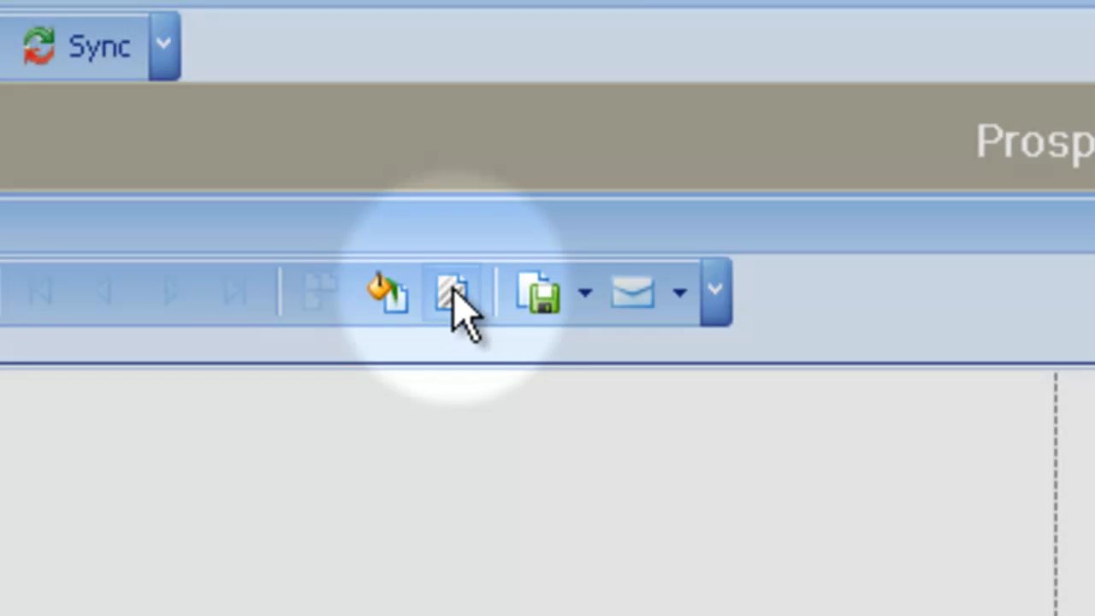
- Add the landscape photo with the bare tree behind the quote on all pages as a picture watermark with transparency 203
{"action": "left_click", "coordinate": [452, 294]}
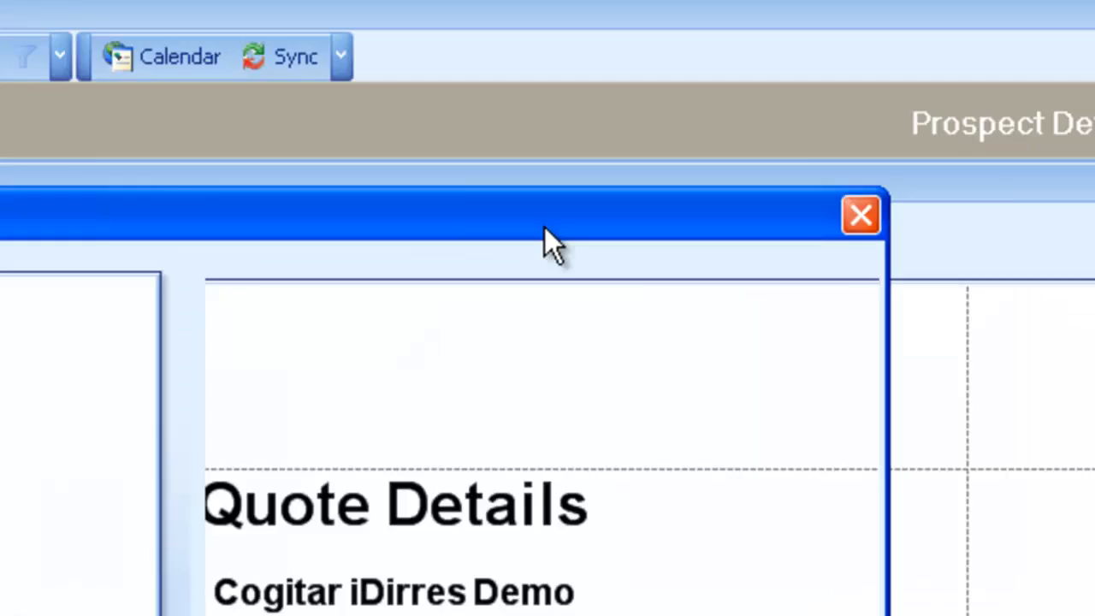
{"action": "left_click", "coordinate": [651, 172]}
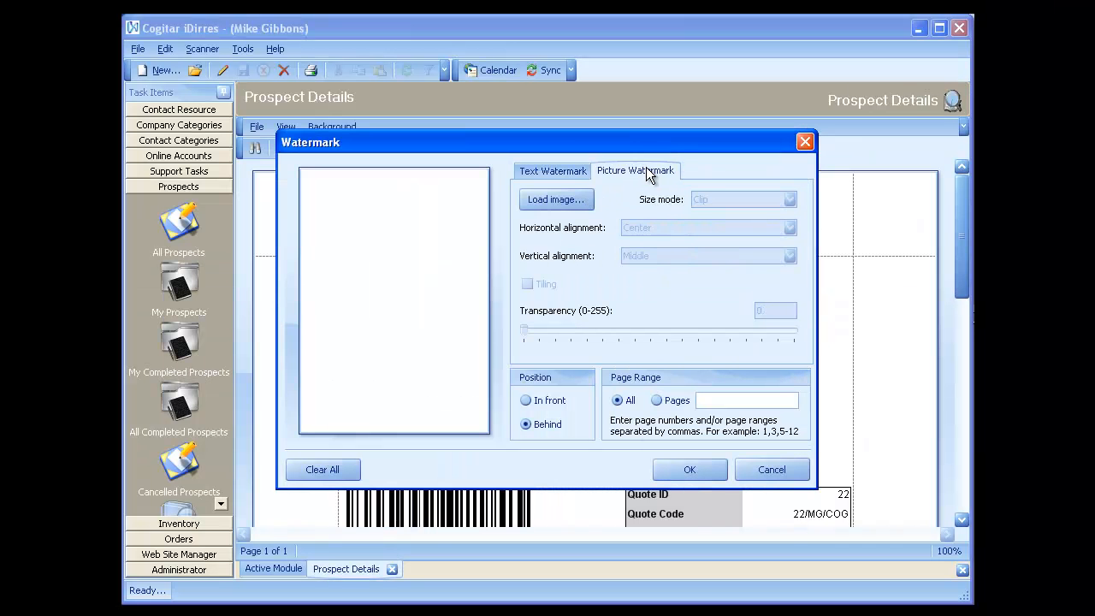
{"action": "left_click", "coordinate": [578, 199]}
{"action": "double_click", "coordinate": [624, 224]}
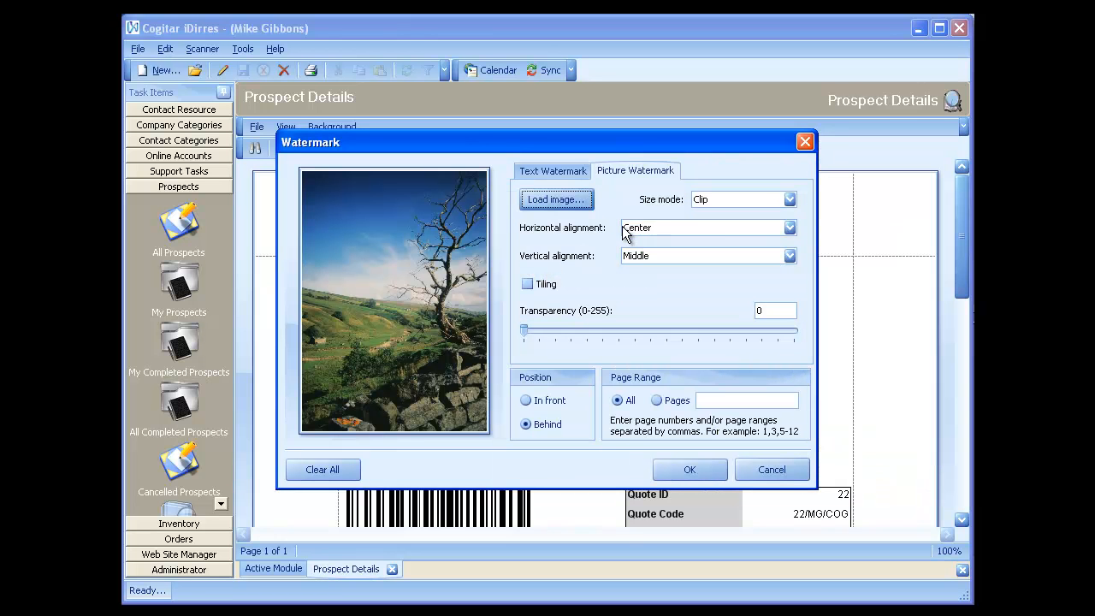
{"action": "left_click", "coordinate": [723, 335]}
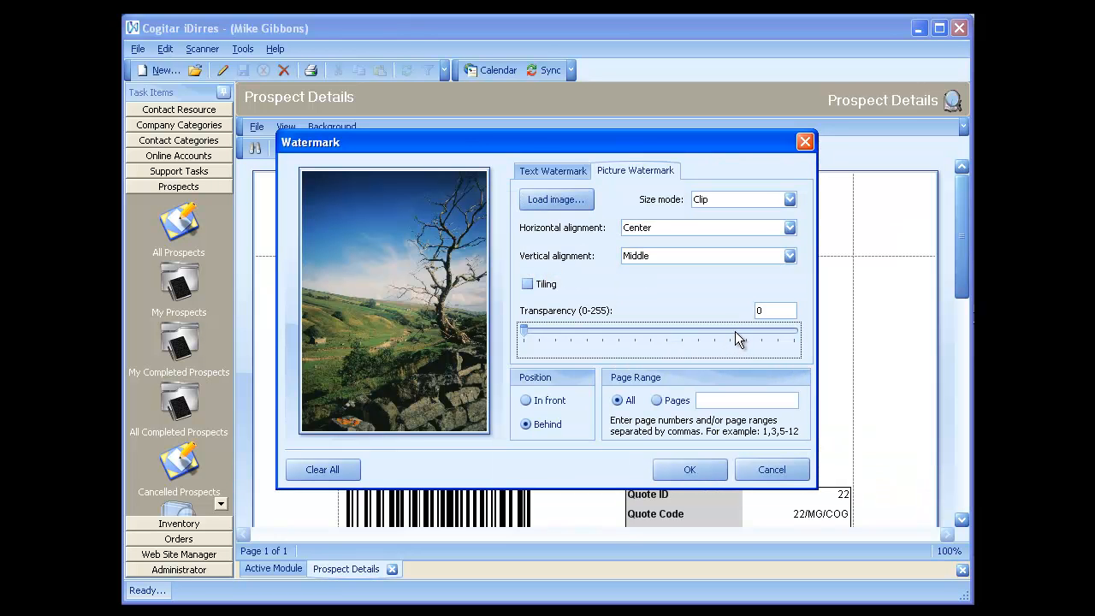
{"action": "left_click", "coordinate": [738, 331]}
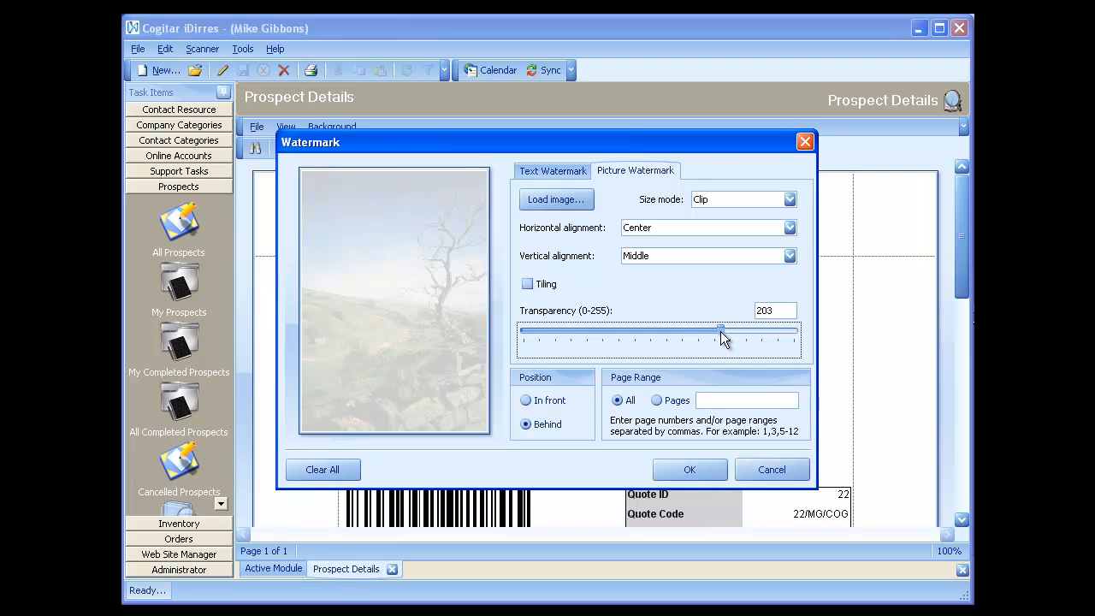
{"action": "left_click", "coordinate": [695, 473]}
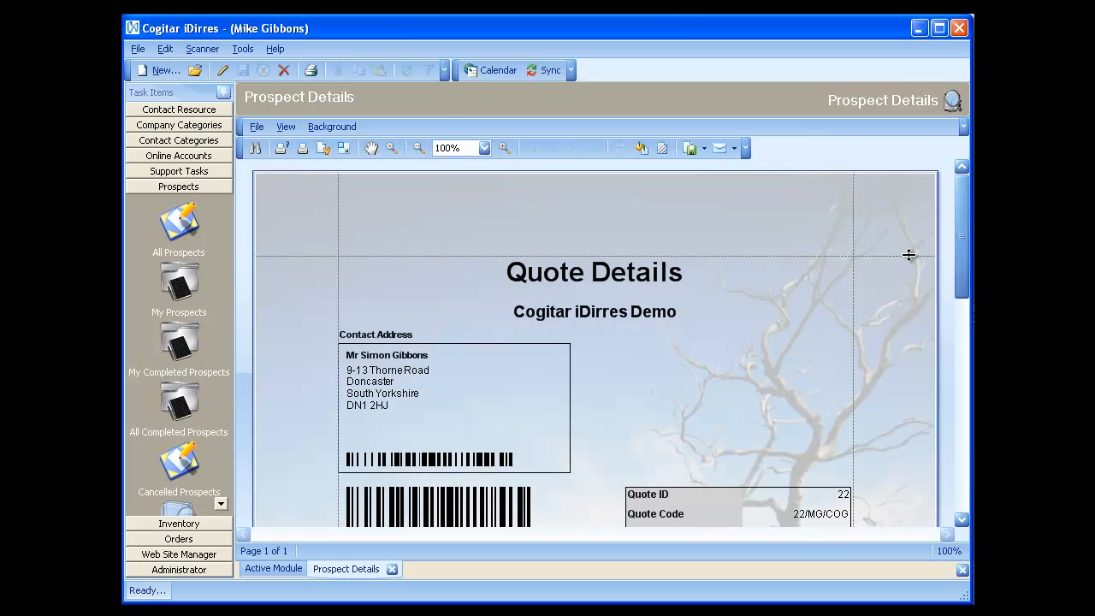